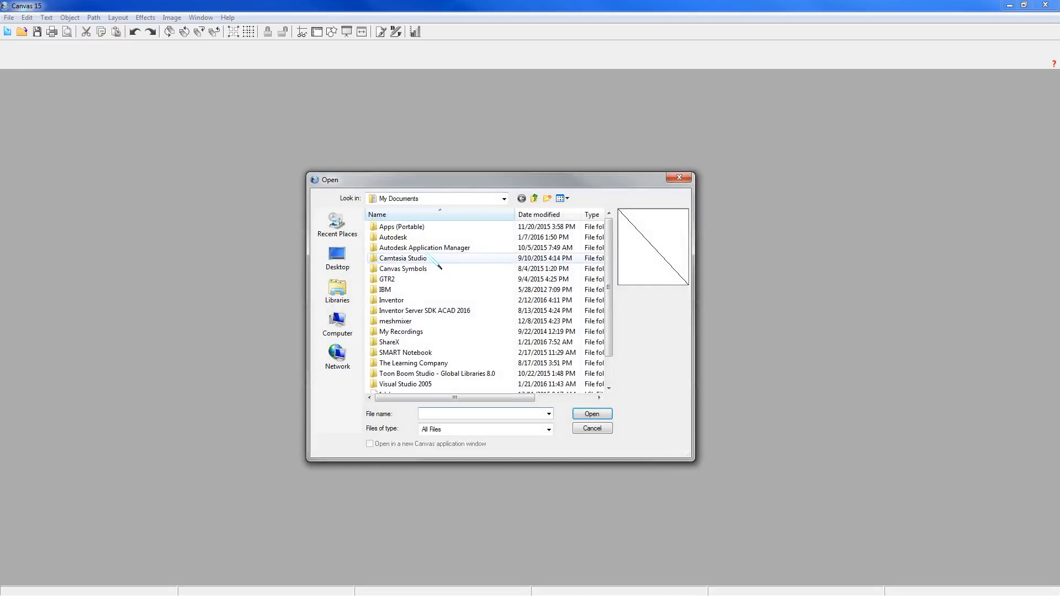
pyautogui.click(503, 198)
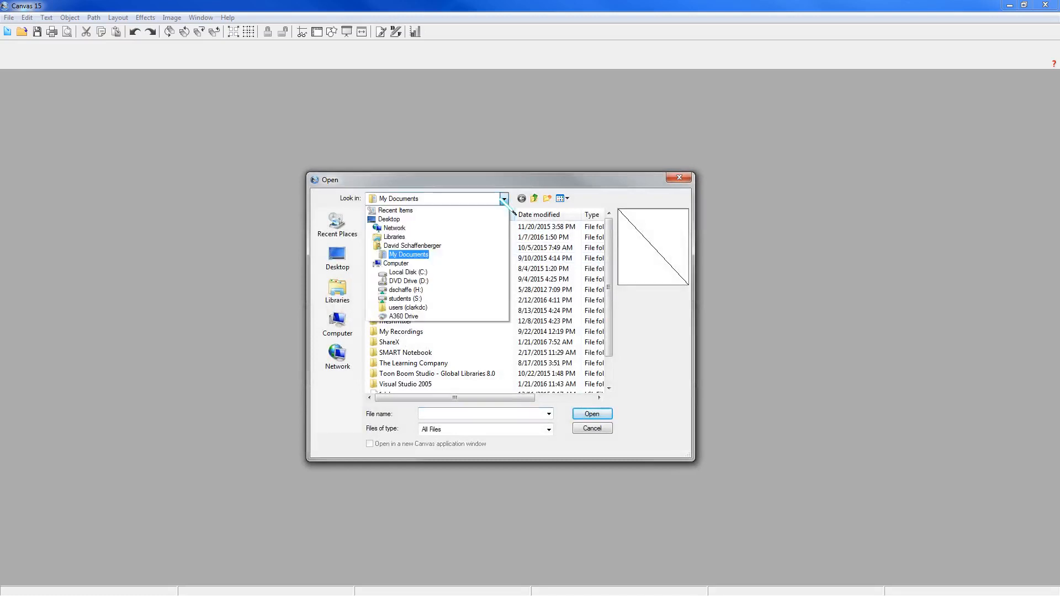
pyautogui.click(415, 299)
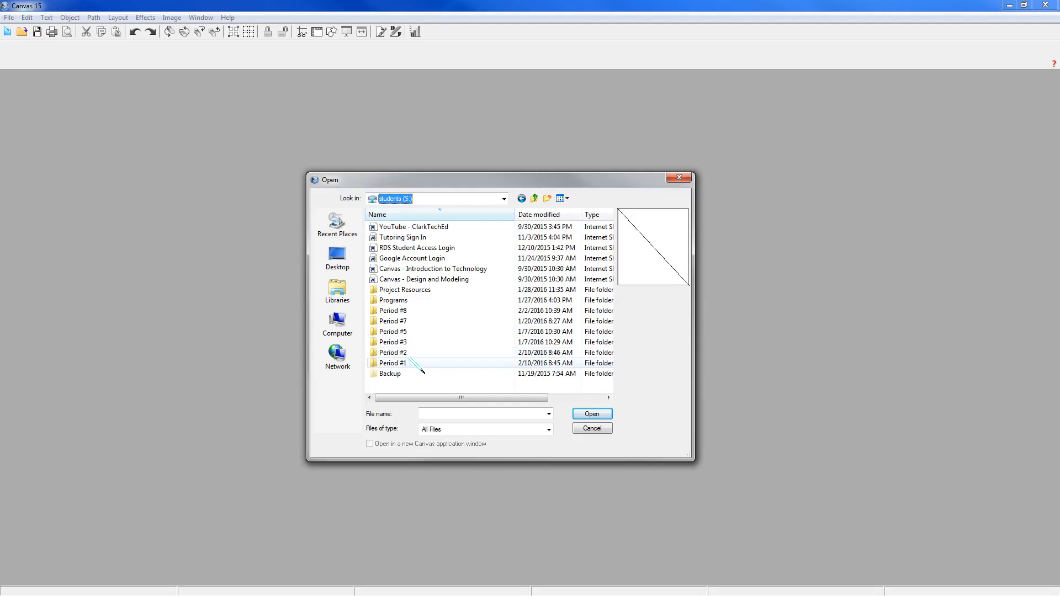
pyautogui.doubleClick(417, 343)
pyautogui.doubleClick(397, 248)
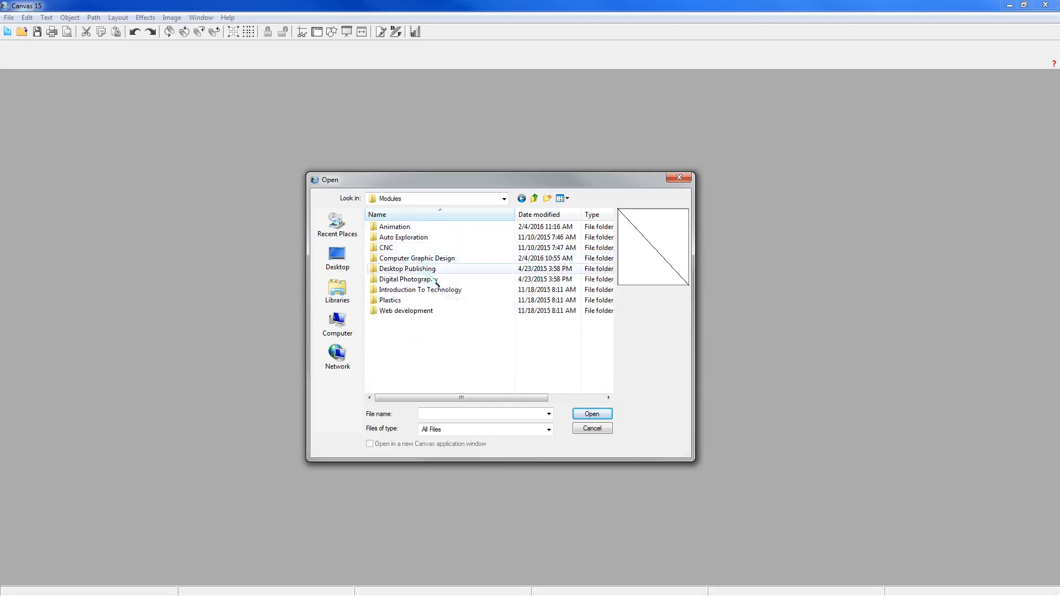
pyautogui.click(504, 199)
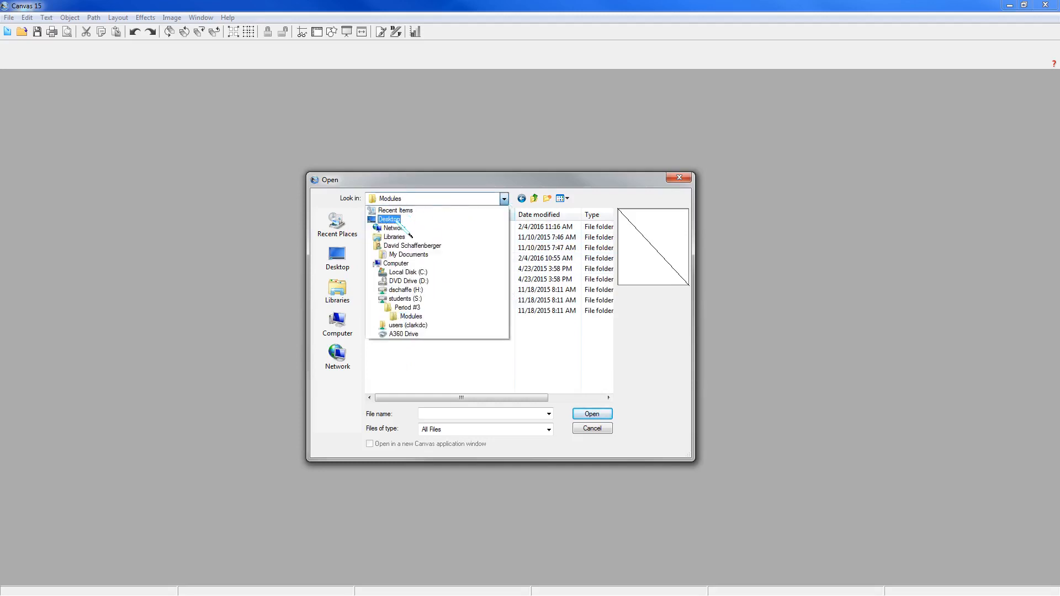
pyautogui.click(390, 219)
pyautogui.moveTo(620, 284); pyautogui.dragTo(629, 310)
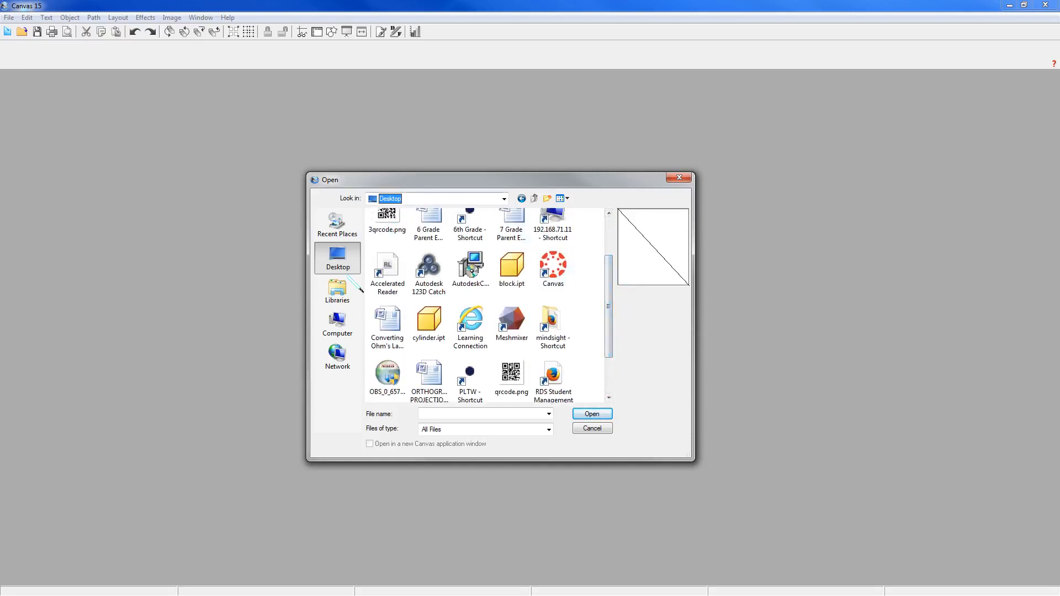
pyautogui.click(337, 291)
pyautogui.doubleClick(402, 231)
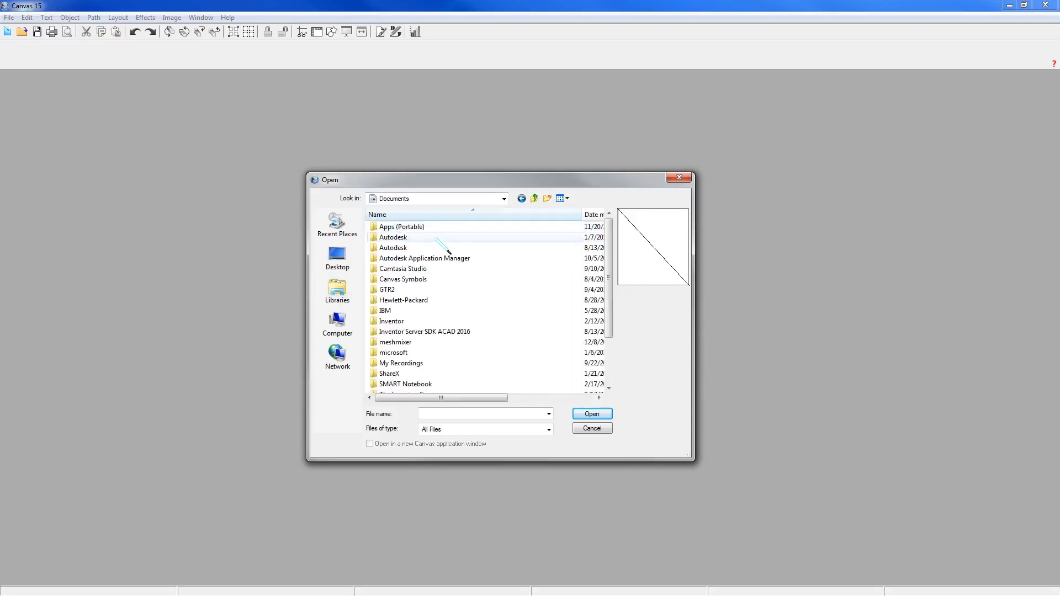
# Step: Open snowman.jpg from the Google Drive folder path Documents, Teaching Materials, Module Materials, Main Modules, CGD
pyautogui.click(436, 199)
pyautogui.click(414, 264)
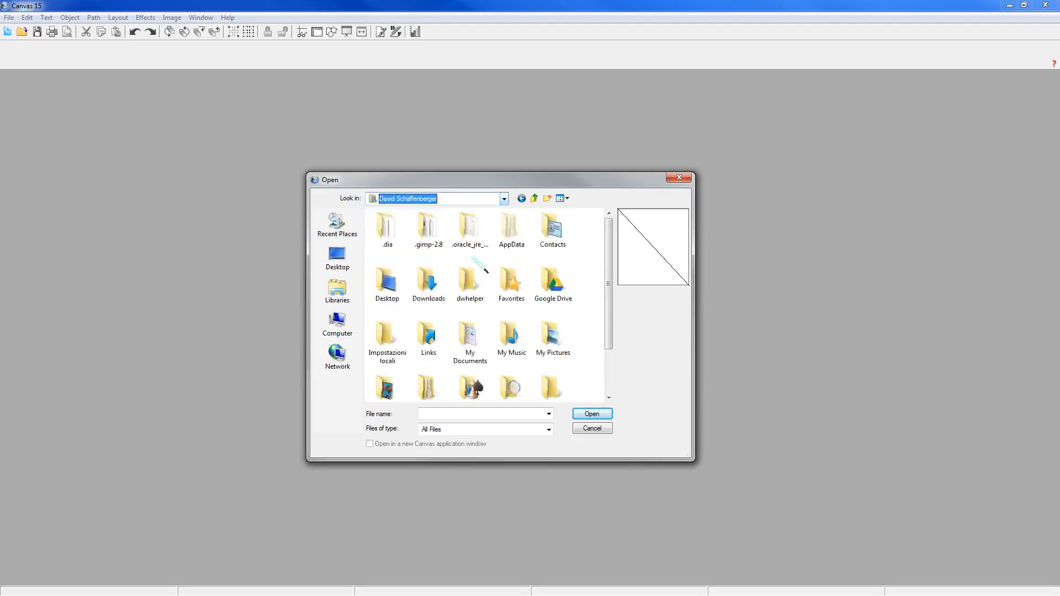
pyautogui.doubleClick(563, 290)
pyautogui.doubleClick(408, 227)
pyautogui.doubleClick(416, 270)
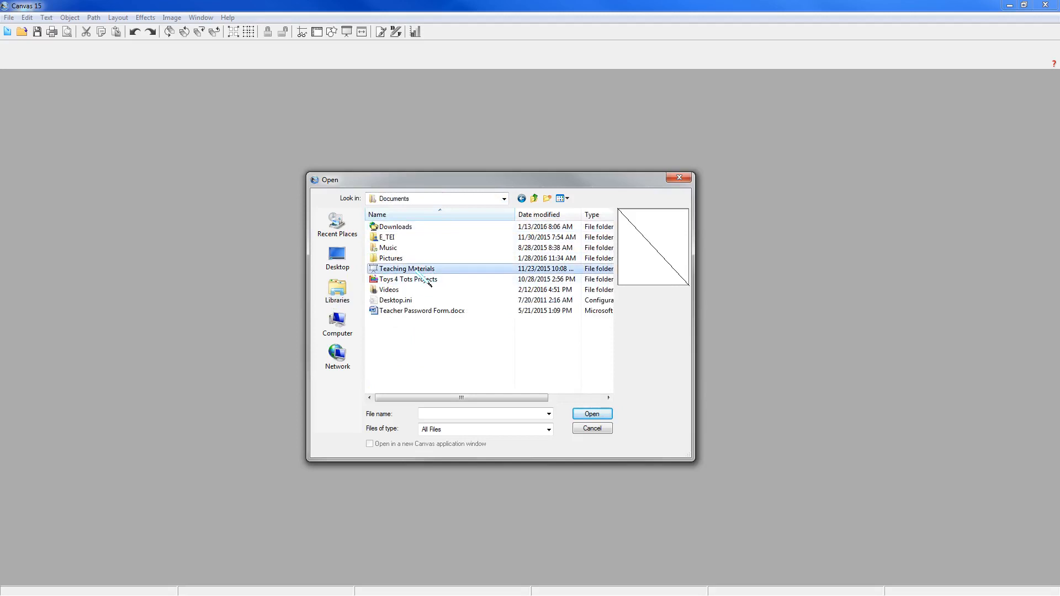
pyautogui.doubleClick(393, 228)
pyautogui.doubleClick(421, 257)
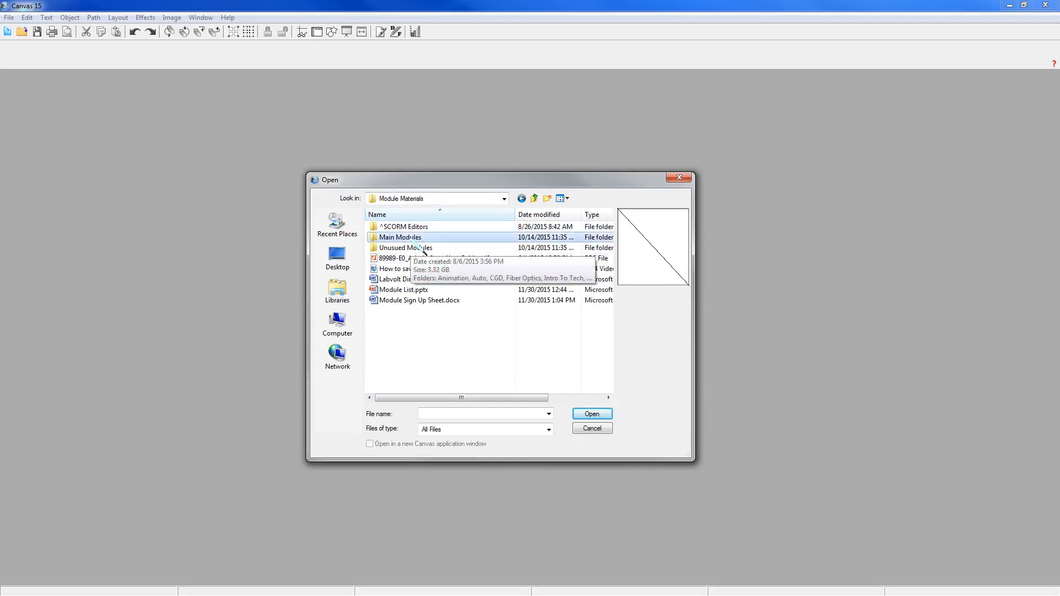
pyautogui.doubleClick(408, 237)
pyautogui.click(411, 249)
pyautogui.doubleClick(411, 249)
pyautogui.click(407, 269)
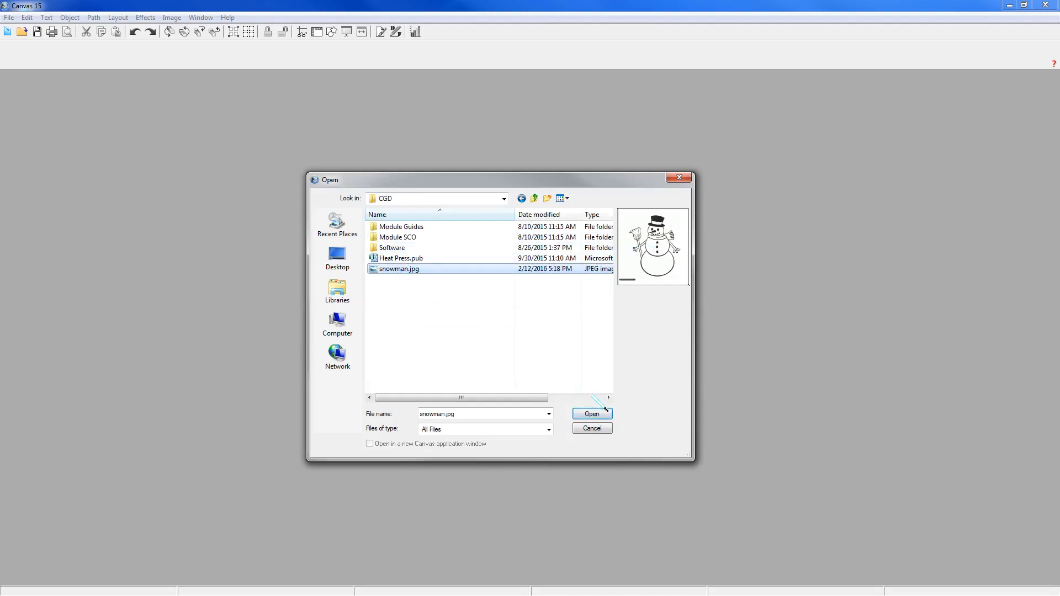
pyautogui.press('Return')
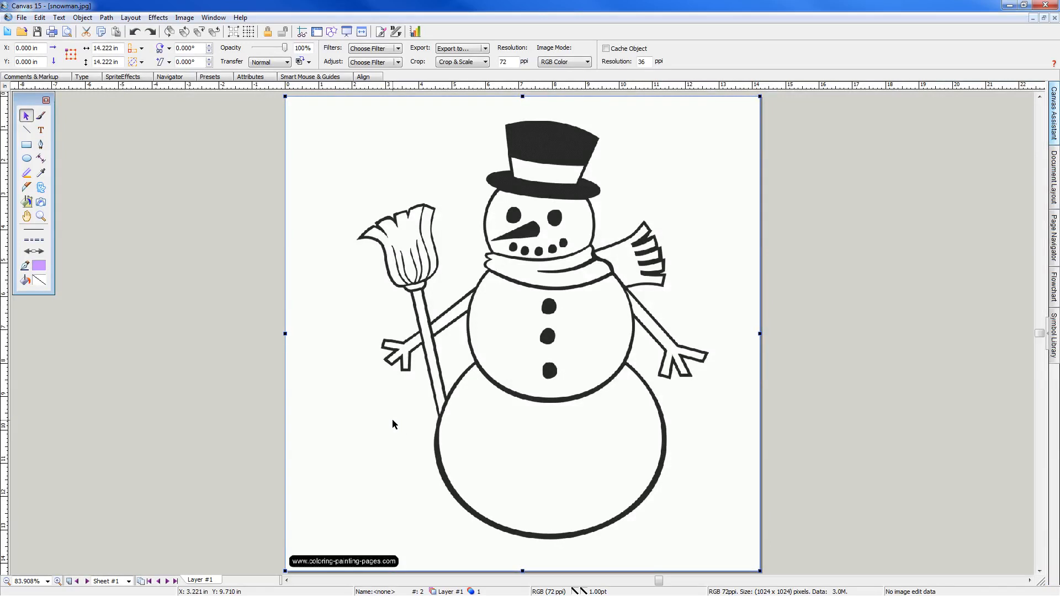
# Step: Paint both of the snowman's eyes light purple using the Paintbrush tool with the solid round size 13 brush
pyautogui.click(49, 282)
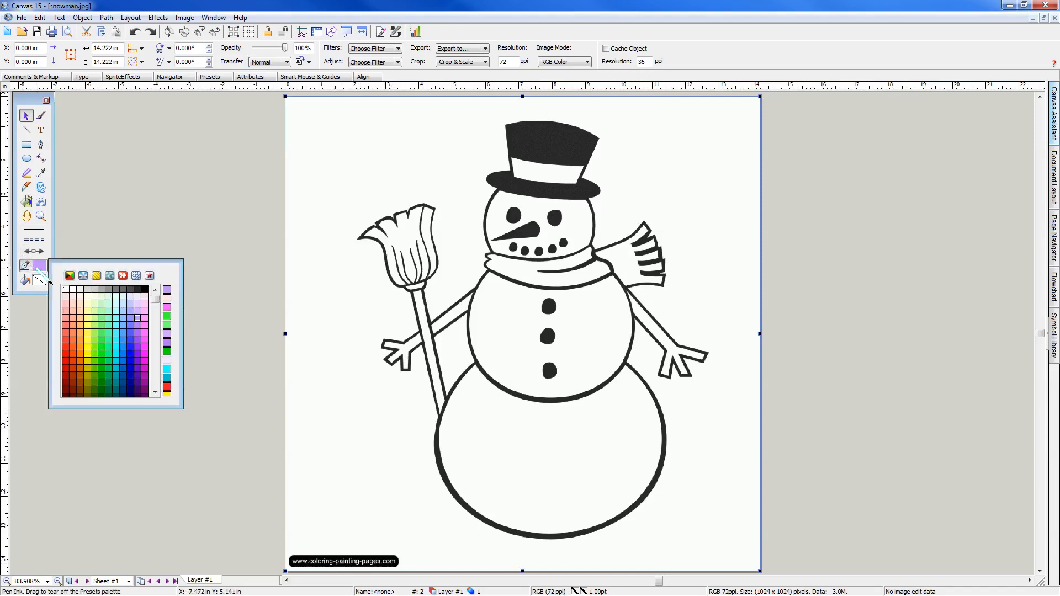
pyautogui.click(138, 320)
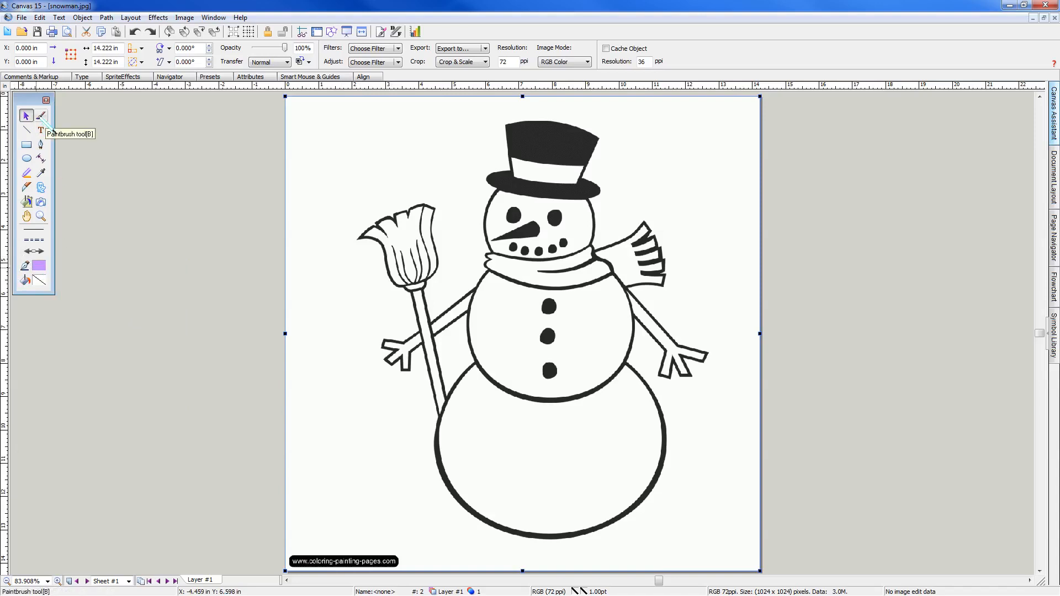
pyautogui.click(41, 116)
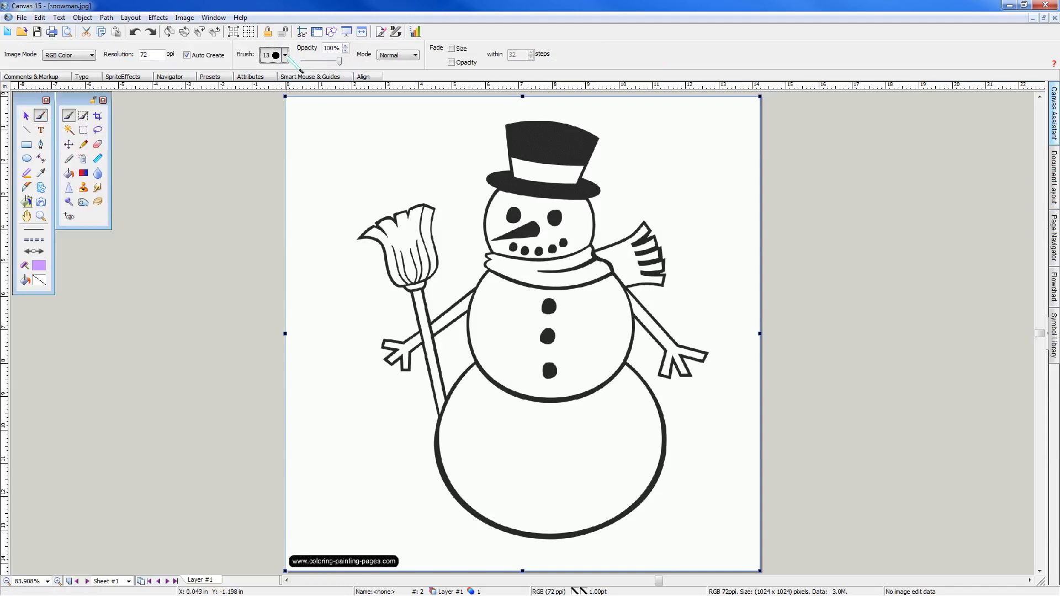
pyautogui.click(284, 55)
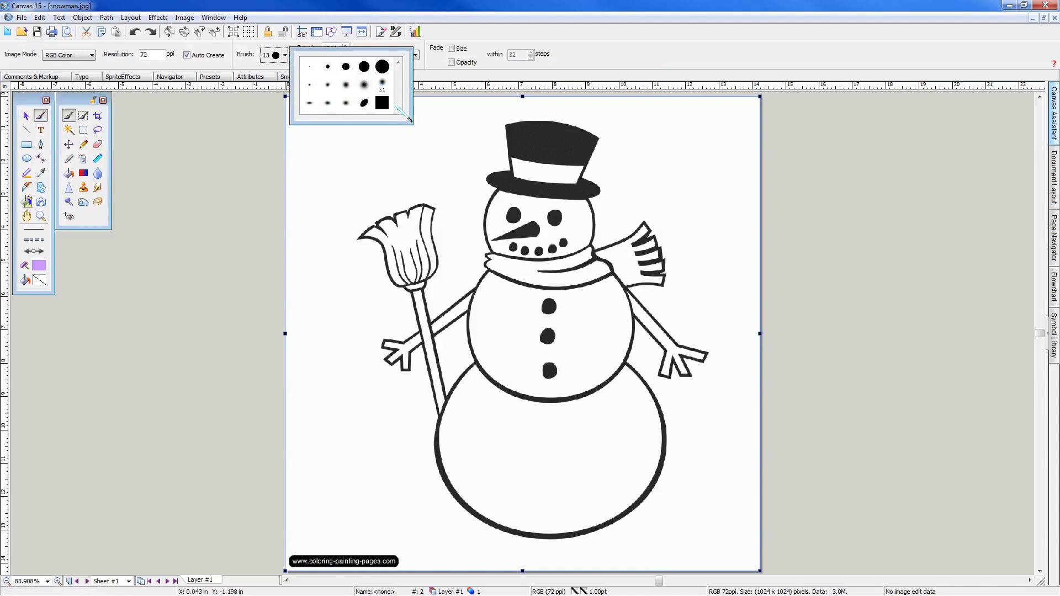
pyautogui.click(269, 74)
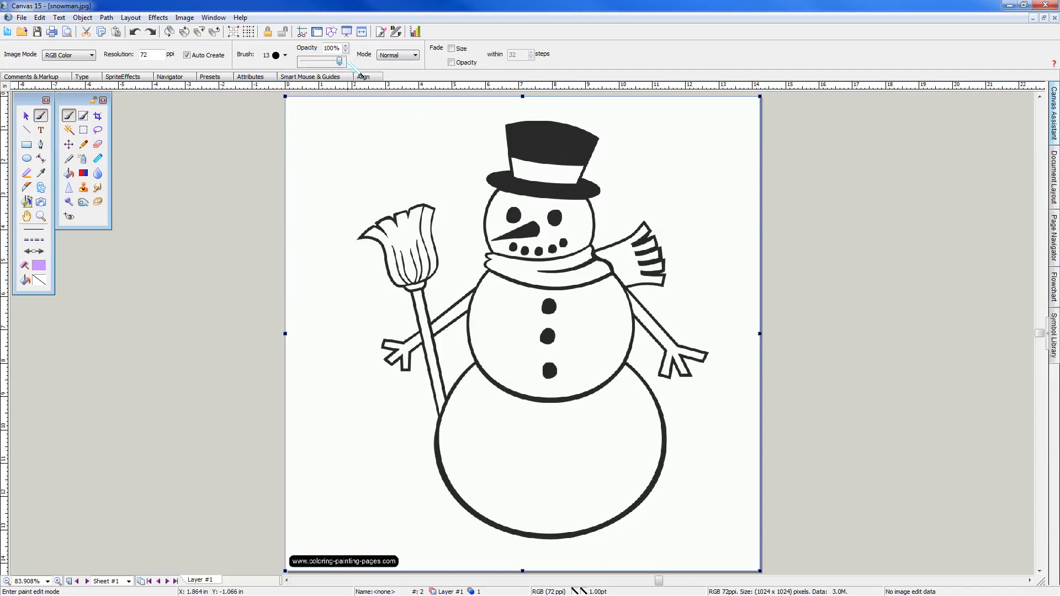
pyautogui.click(285, 55)
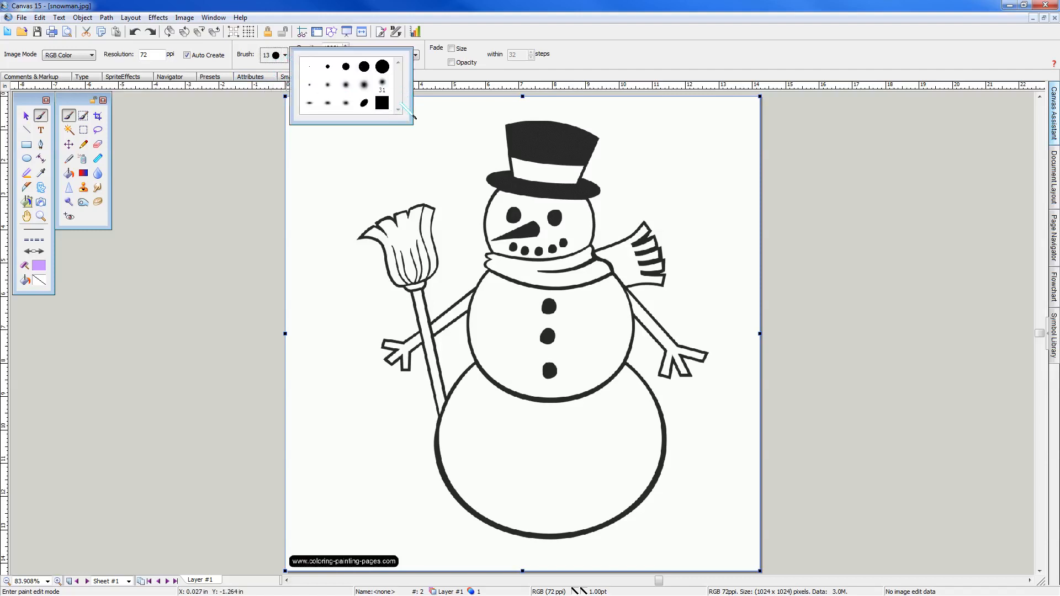
pyautogui.click(516, 89)
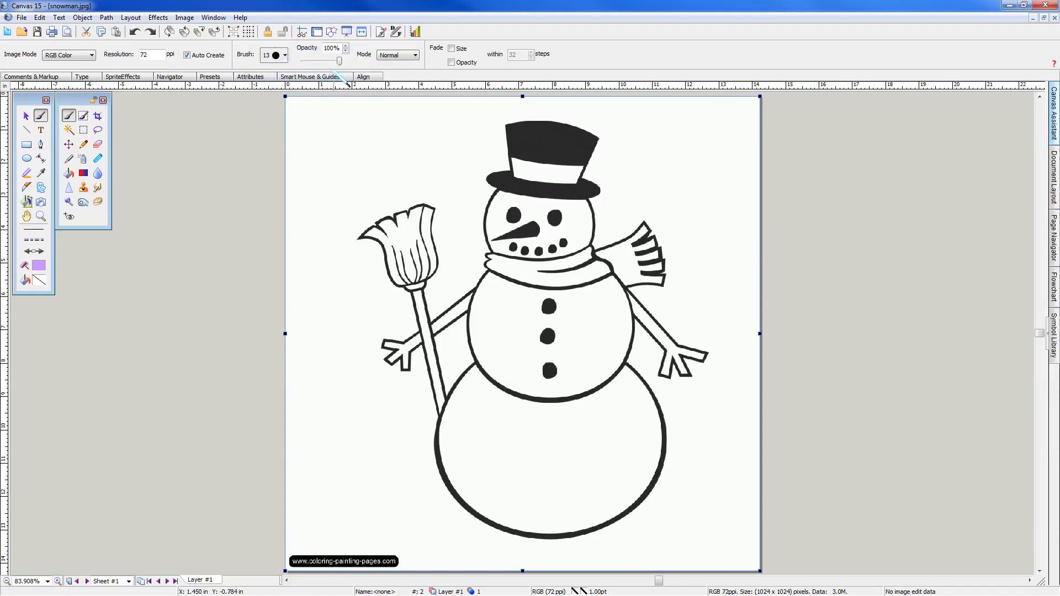
pyautogui.click(285, 55)
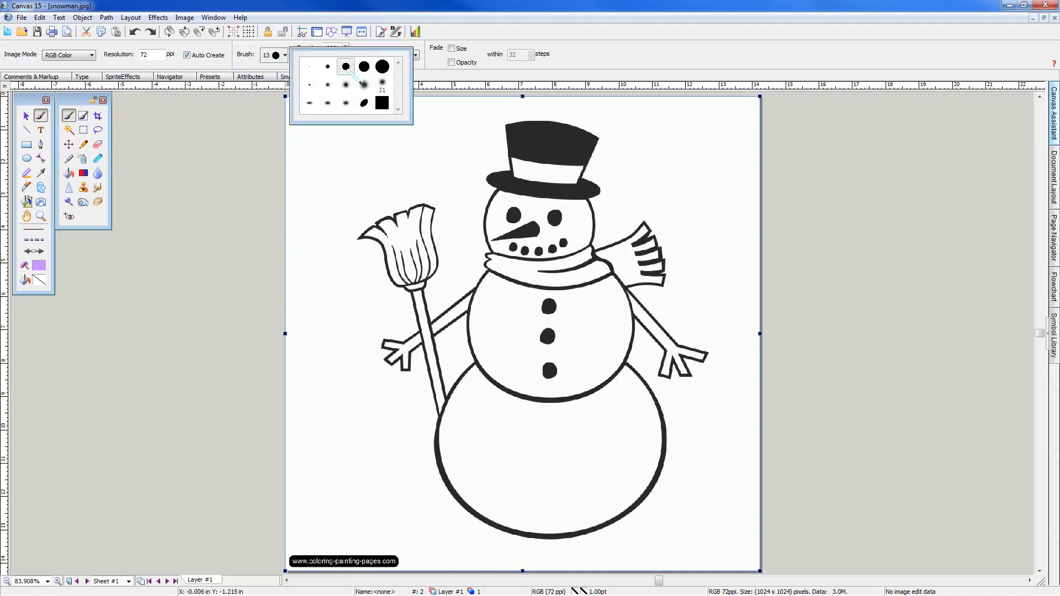
pyautogui.click(346, 66)
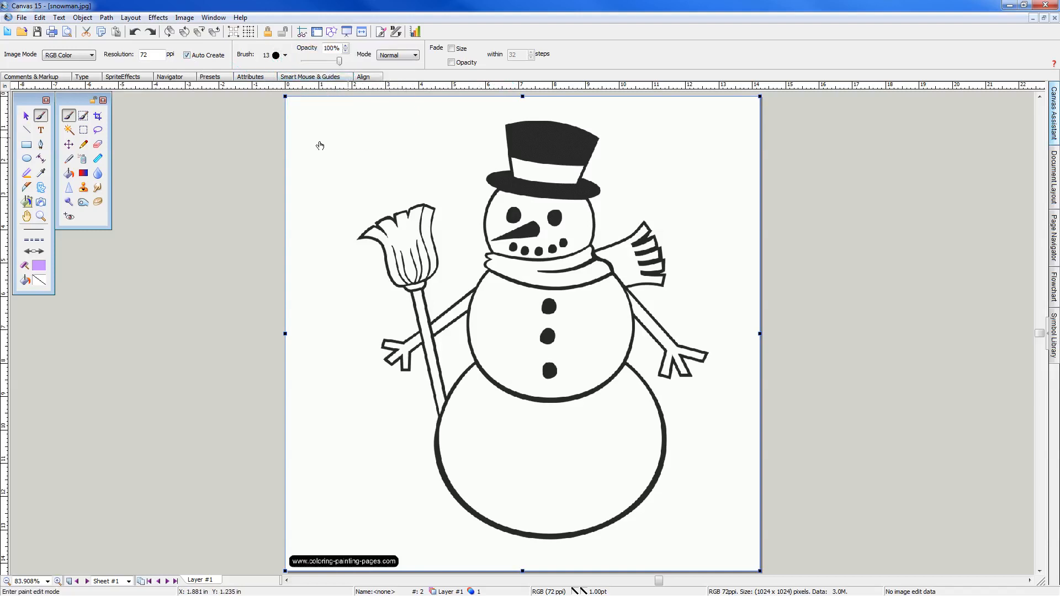
pyautogui.click(556, 217)
pyautogui.moveTo(556, 217)
pyautogui.mouseDown()
pyautogui.moveTo(510, 216)
pyautogui.moveTo(514, 205)
pyautogui.moveTo(510, 220)
pyautogui.moveTo(518, 214)
pyautogui.moveTo(510, 211)
pyautogui.mouseUp()
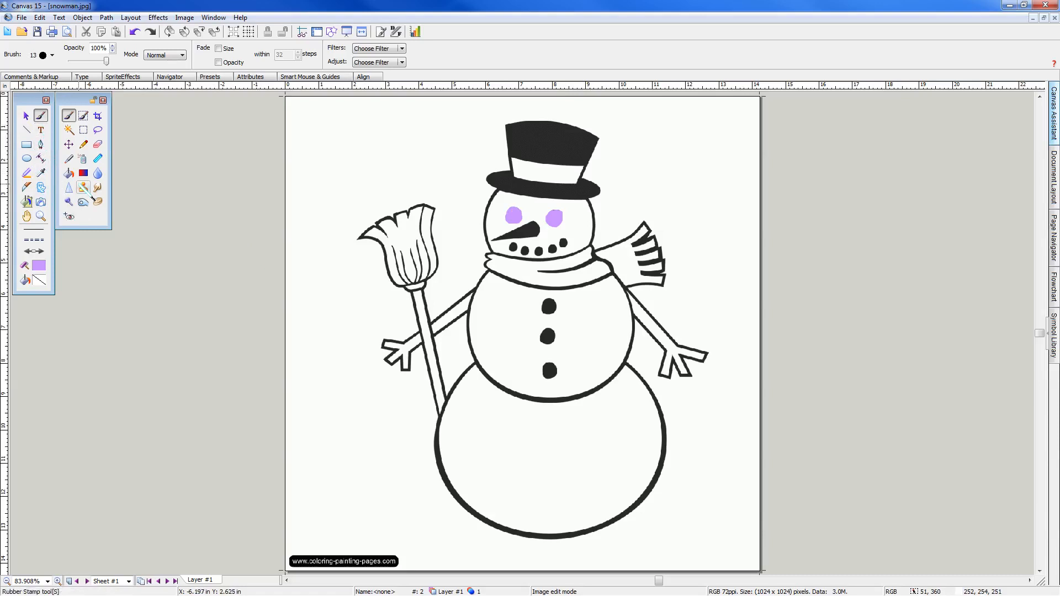
# Step: Remove the snowman's black mouth dots by cloning blank background over them with the Rubber Stamp tool
pyautogui.click(84, 188)
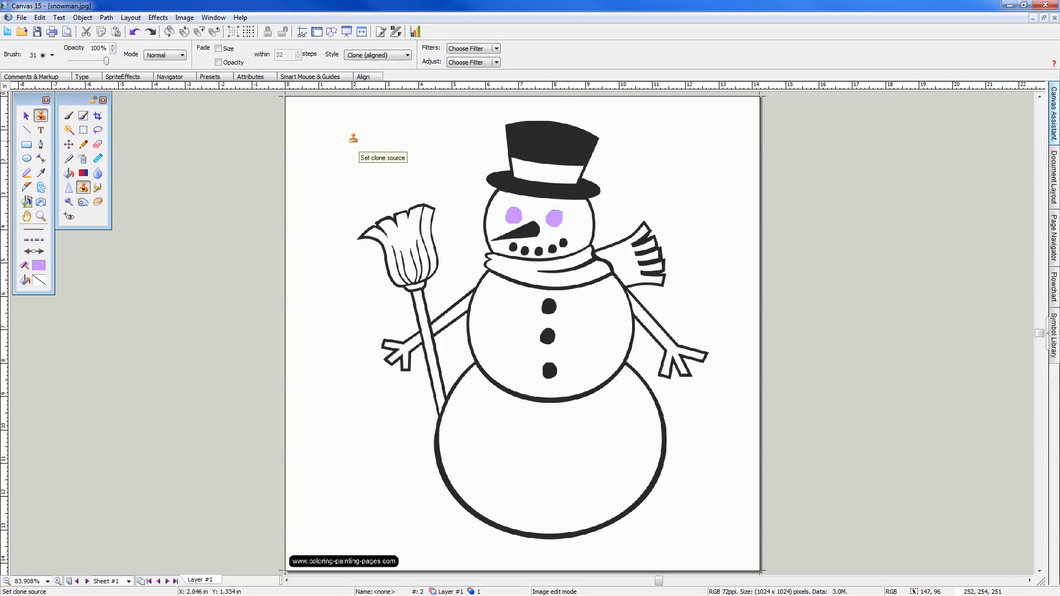
pyautogui.moveTo(563, 242)
pyautogui.mouseDown()
pyautogui.moveTo(514, 245)
pyautogui.moveTo(556, 245)
pyautogui.mouseUp()
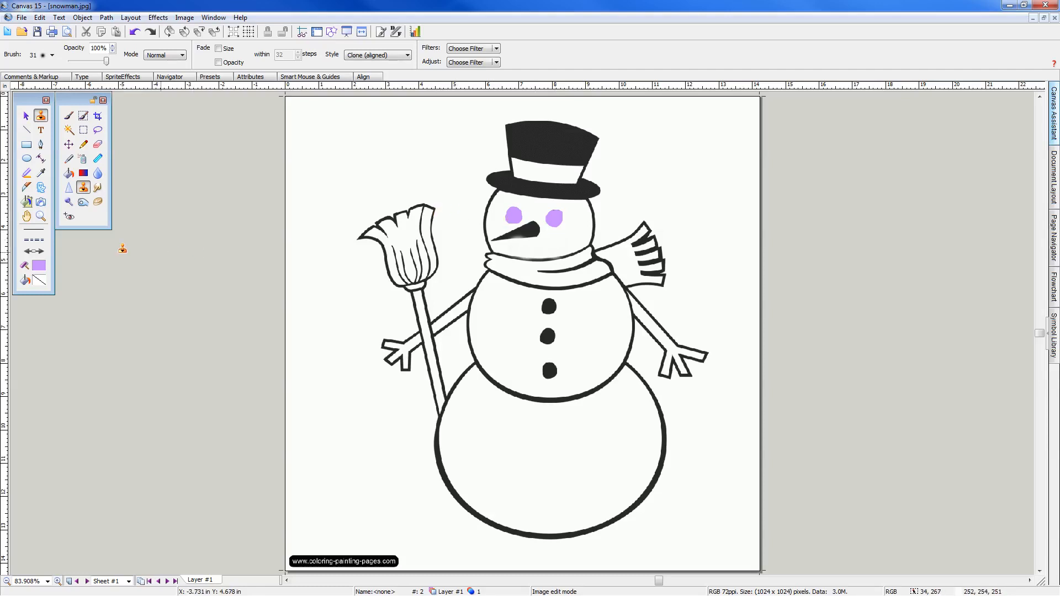
# Step: Airbrush a row of five orange mouth dots on the snowman's face with the round size 13 brush at 50% pressure
pyautogui.click(40, 267)
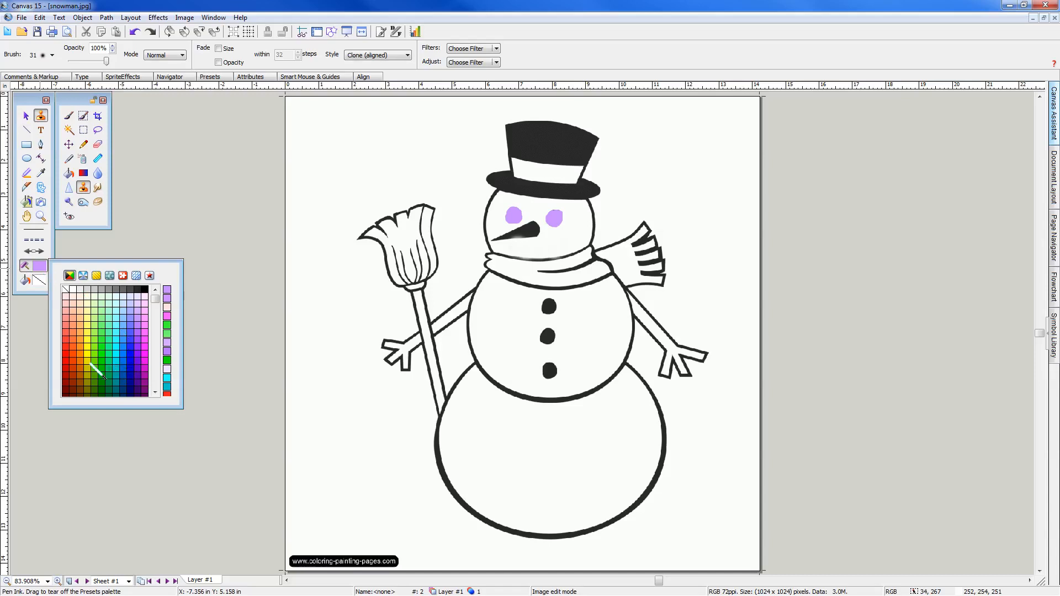
pyautogui.click(80, 354)
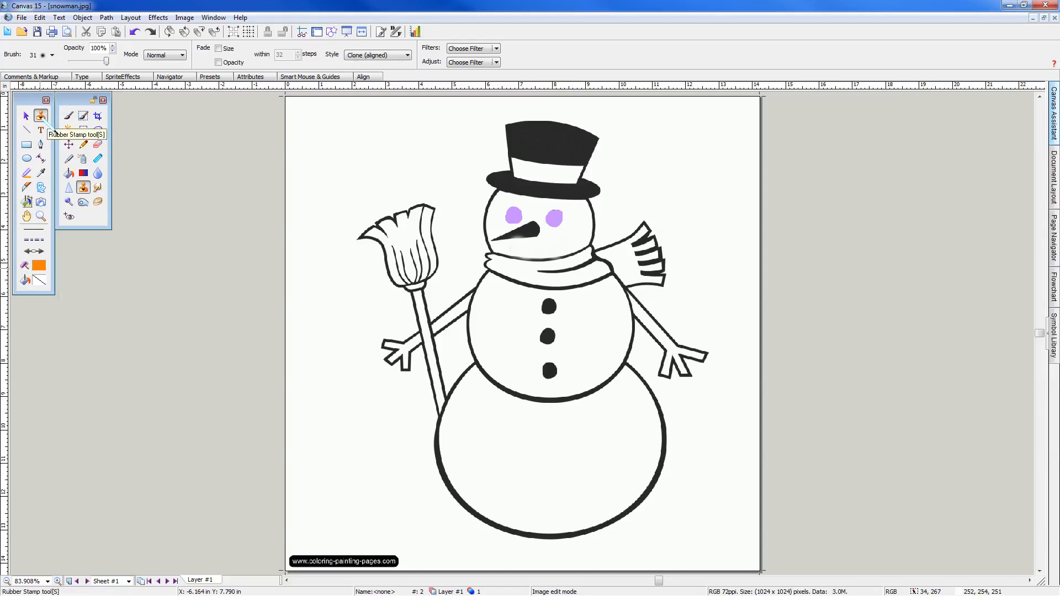
pyautogui.click(69, 116)
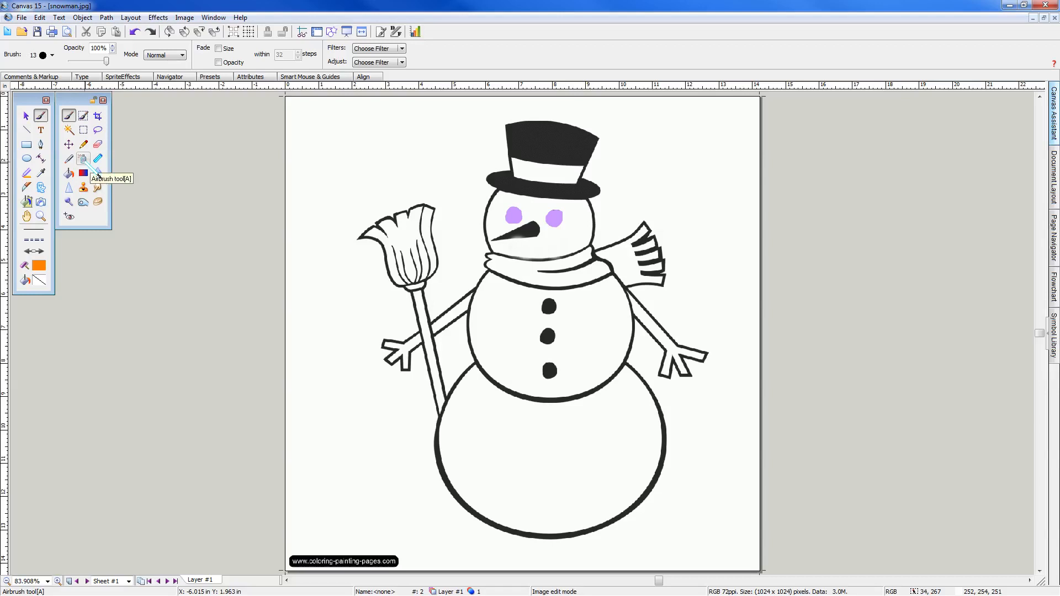
pyautogui.click(83, 159)
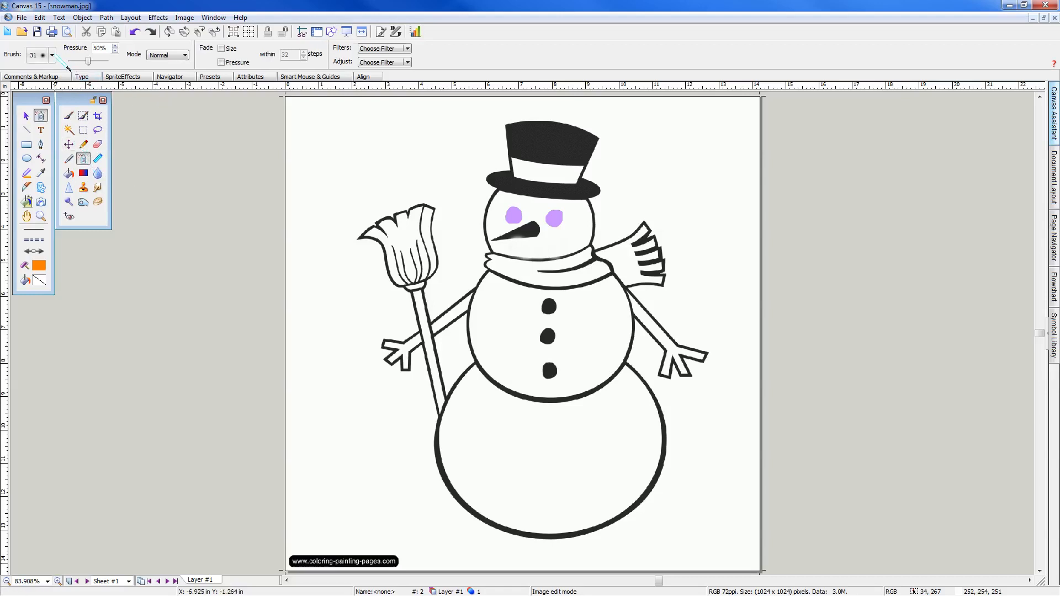
pyautogui.click(51, 55)
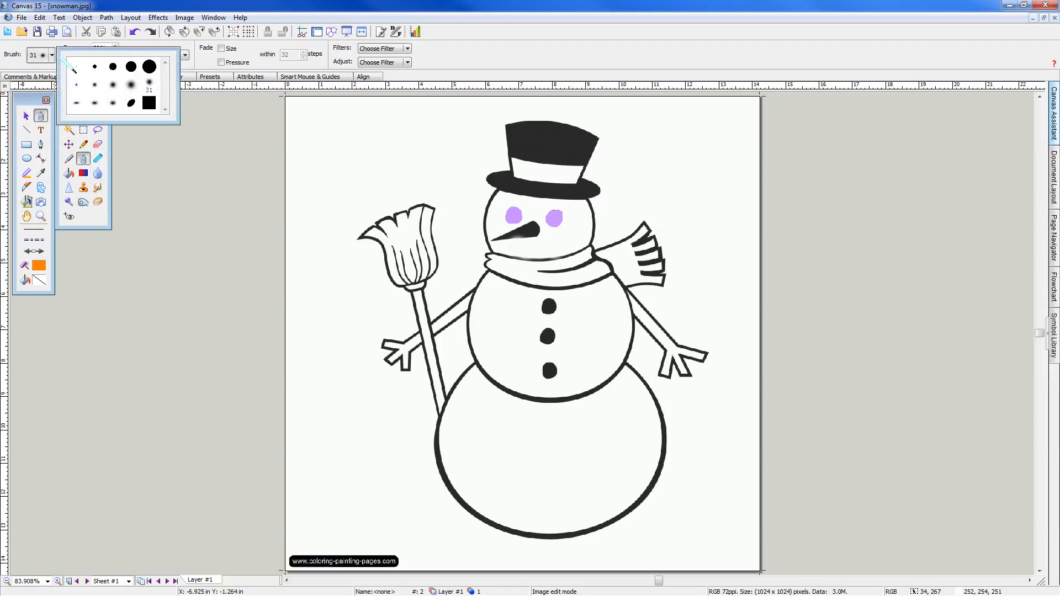
pyautogui.click(112, 84)
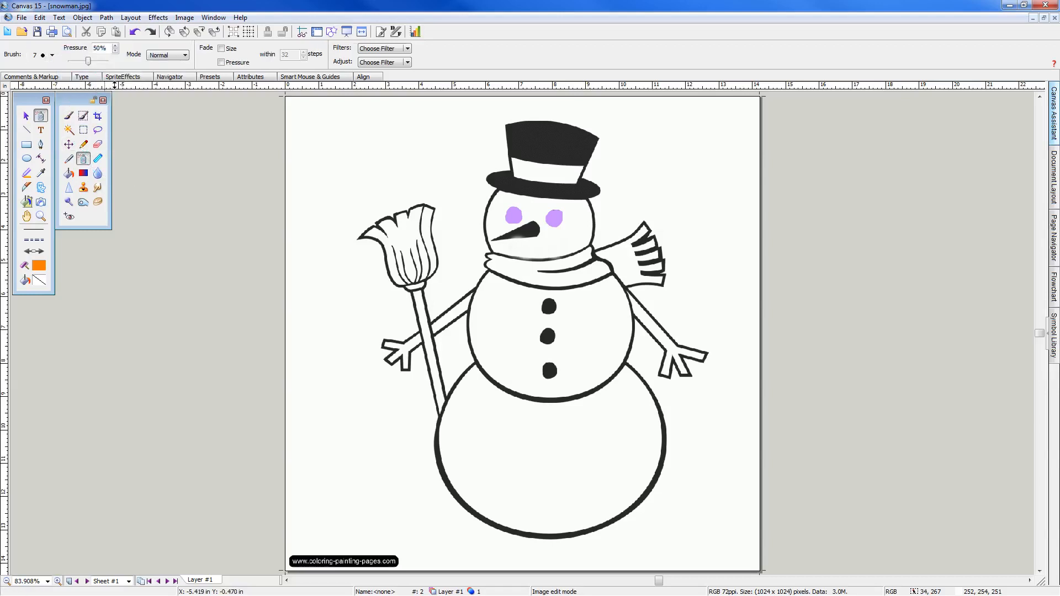
pyautogui.click(565, 246)
pyautogui.click(52, 55)
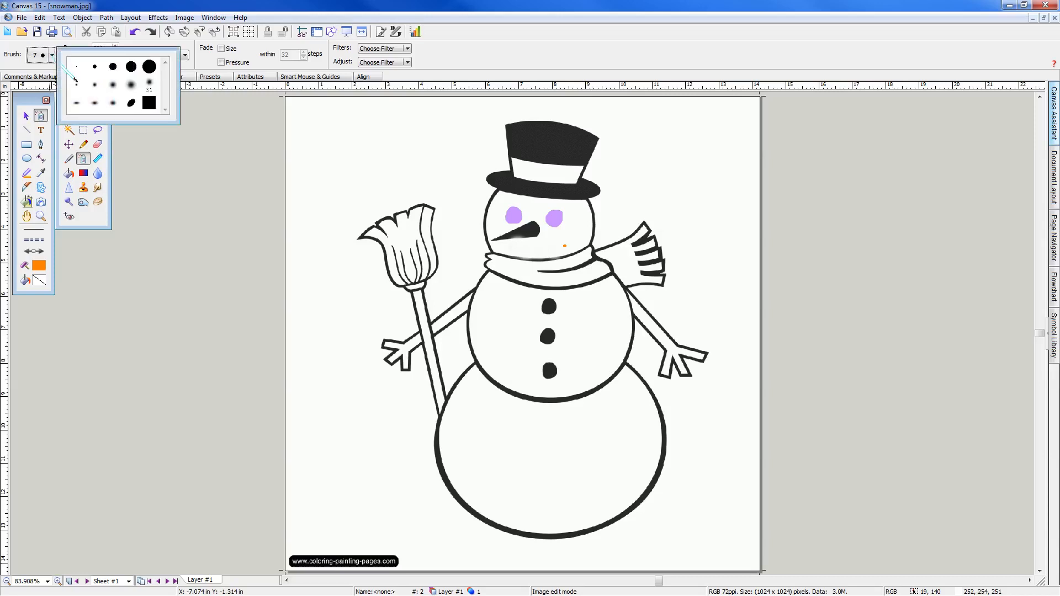
pyautogui.click(113, 71)
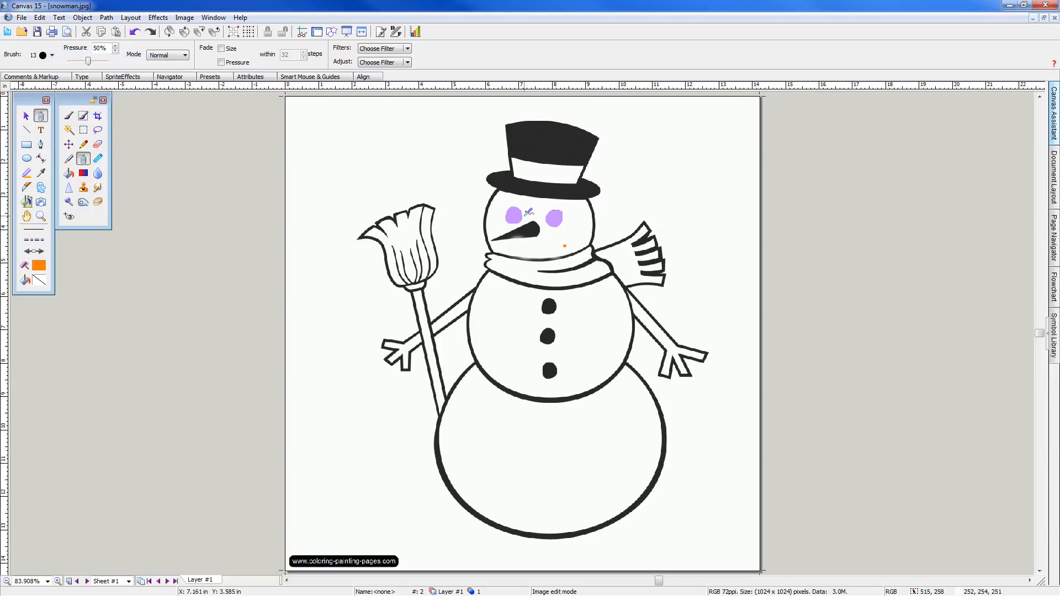
pyautogui.click(549, 247)
# Step: Airbrush an orange test scribble in the blank area above the broom, plus two paler curved strokes at progressively lower pressures
pyautogui.moveTo(316, 132)
pyautogui.mouseDown()
pyautogui.moveTo(403, 124)
pyautogui.moveTo(352, 164)
pyautogui.moveTo(312, 165)
pyautogui.moveTo(378, 140)
pyautogui.moveTo(334, 147)
pyautogui.mouseUp()
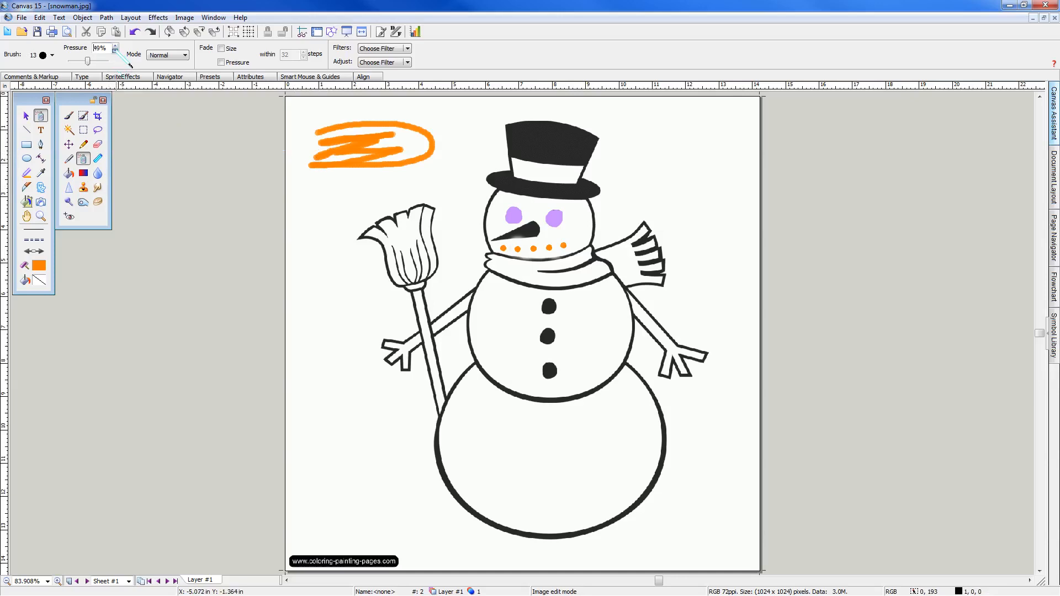
pyautogui.moveTo(86, 61); pyautogui.dragTo(76, 61)
pyautogui.moveTo(310, 202)
pyautogui.mouseDown()
pyautogui.moveTo(387, 177)
pyautogui.moveTo(413, 187)
pyautogui.mouseUp()
pyautogui.moveTo(76, 60); pyautogui.dragTo(71, 61)
pyautogui.moveTo(322, 274); pyautogui.dragTo(318, 206)
# Step: Airbrush an orange dot and a line above the test scribble at 86% pressure, and return the pressure to 50%
pyautogui.moveTo(71, 60); pyautogui.dragTo(115, 74)
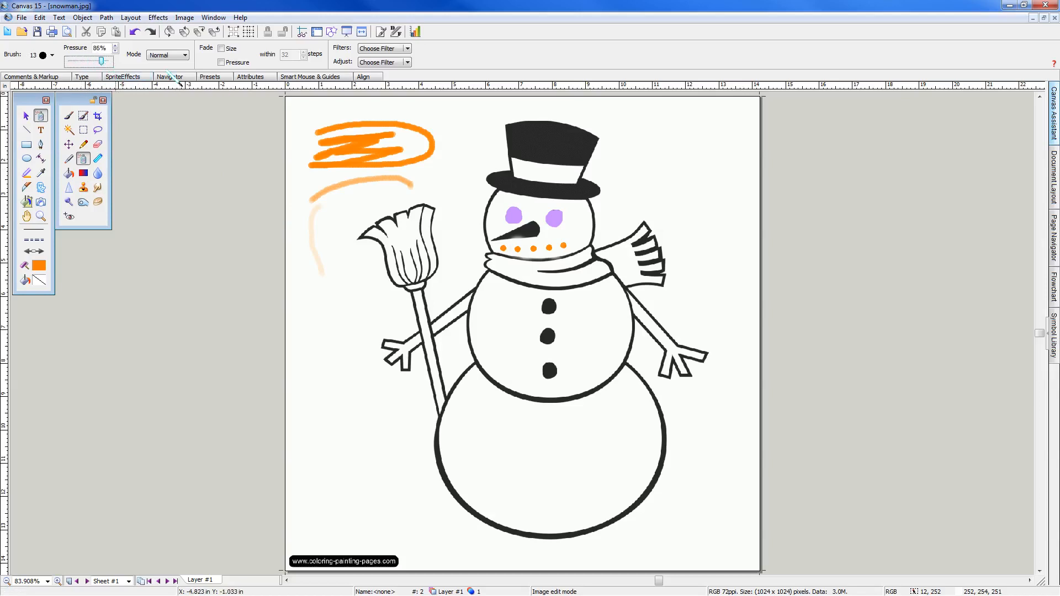
pyautogui.click(442, 117)
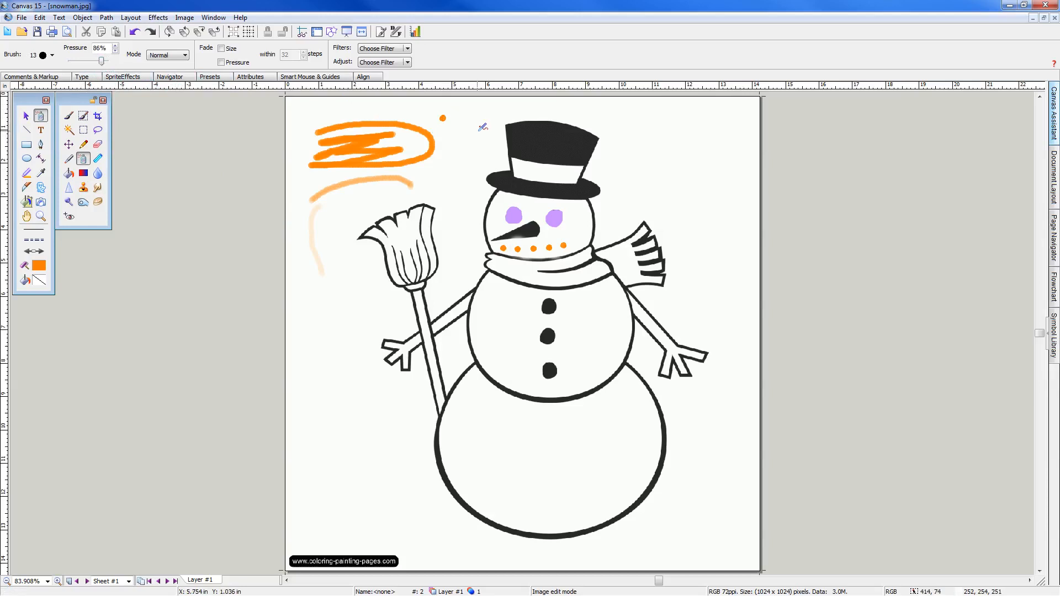
pyautogui.moveTo(305, 115); pyautogui.dragTo(417, 105)
pyautogui.moveTo(102, 61); pyautogui.dragTo(101, 77)
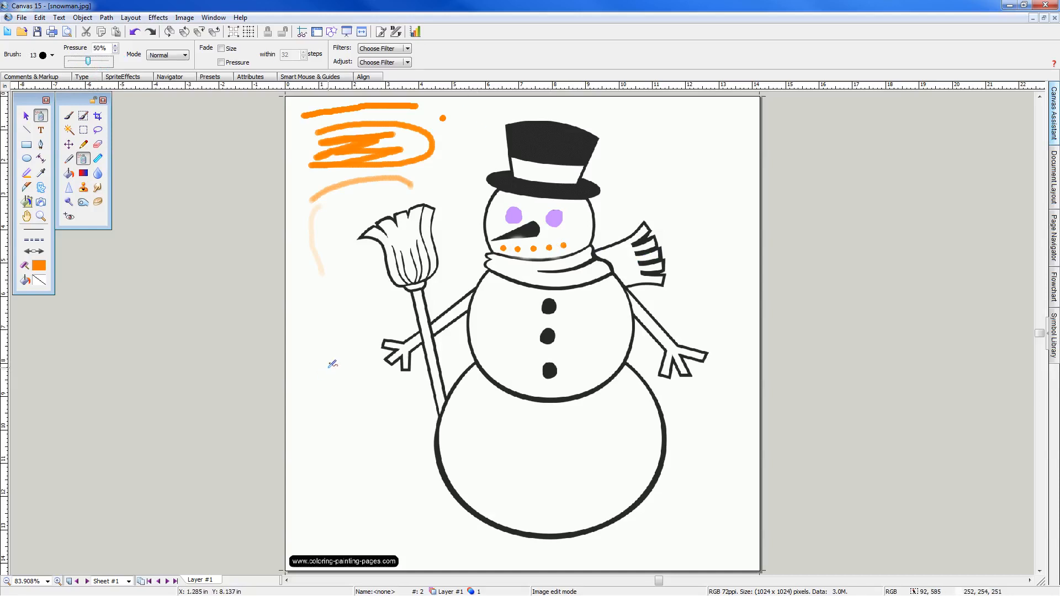
# Step: Paint solid red mittens over both stick hands with the round size 25 brush at 100% opacity, and change the brush size to 13
pyautogui.click(69, 159)
pyautogui.click(39, 266)
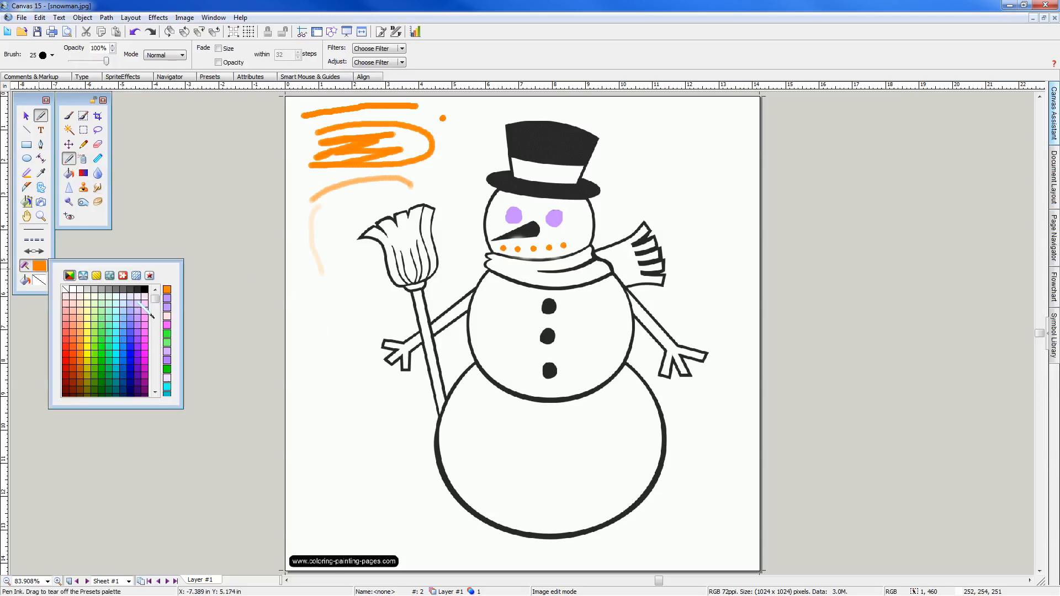
pyautogui.click(73, 372)
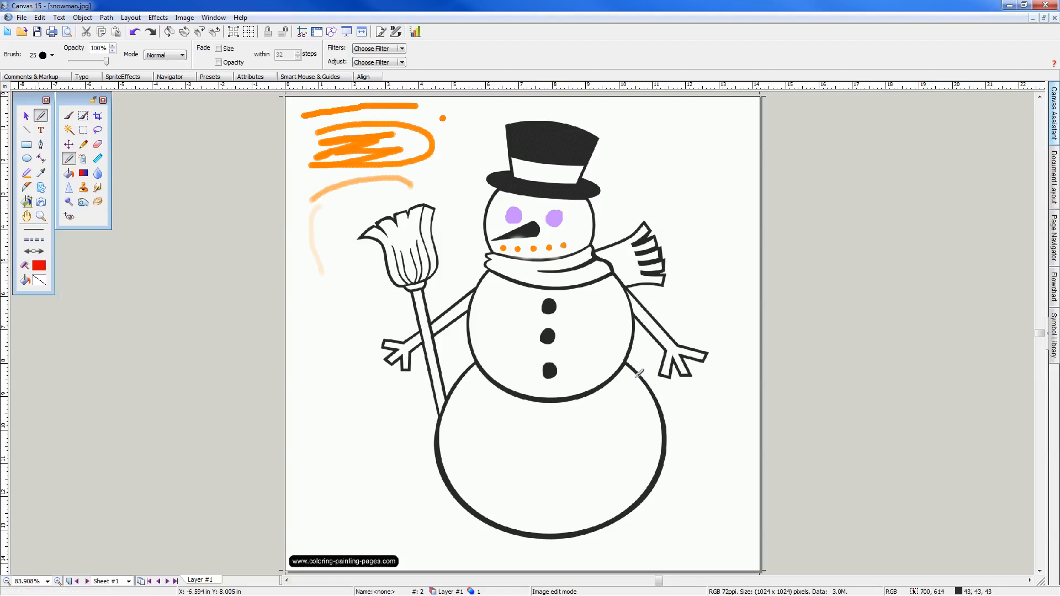
pyautogui.moveTo(651, 352)
pyautogui.mouseDown()
pyautogui.moveTo(709, 341)
pyautogui.moveTo(721, 388)
pyautogui.moveTo(686, 399)
pyautogui.moveTo(656, 355)
pyautogui.moveTo(655, 397)
pyautogui.moveTo(661, 360)
pyautogui.moveTo(681, 378)
pyautogui.moveTo(672, 378)
pyautogui.moveTo(713, 377)
pyautogui.moveTo(700, 349)
pyautogui.moveTo(665, 359)
pyautogui.moveTo(694, 347)
pyautogui.moveTo(716, 376)
pyautogui.moveTo(704, 383)
pyautogui.moveTo(658, 356)
pyautogui.mouseUp()
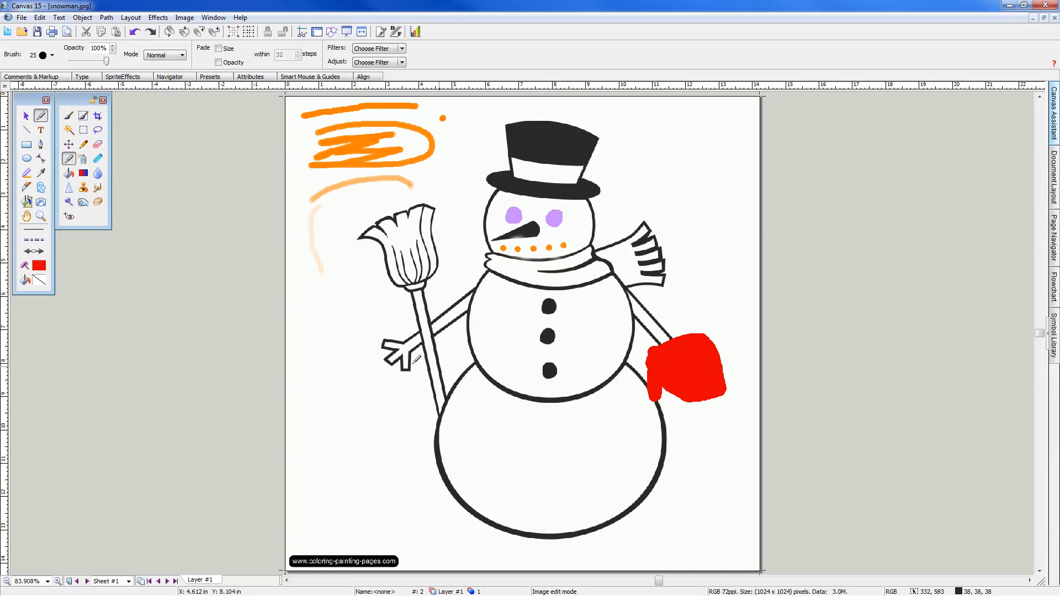
pyautogui.moveTo(390, 325)
pyautogui.mouseDown()
pyautogui.moveTo(415, 368)
pyautogui.moveTo(390, 329)
pyautogui.moveTo(370, 388)
pyautogui.moveTo(394, 388)
pyautogui.moveTo(414, 371)
pyautogui.moveTo(409, 397)
pyautogui.moveTo(415, 364)
pyautogui.moveTo(388, 382)
pyautogui.moveTo(387, 339)
pyautogui.moveTo(404, 365)
pyautogui.moveTo(389, 375)
pyautogui.moveTo(392, 345)
pyautogui.moveTo(385, 382)
pyautogui.mouseUp()
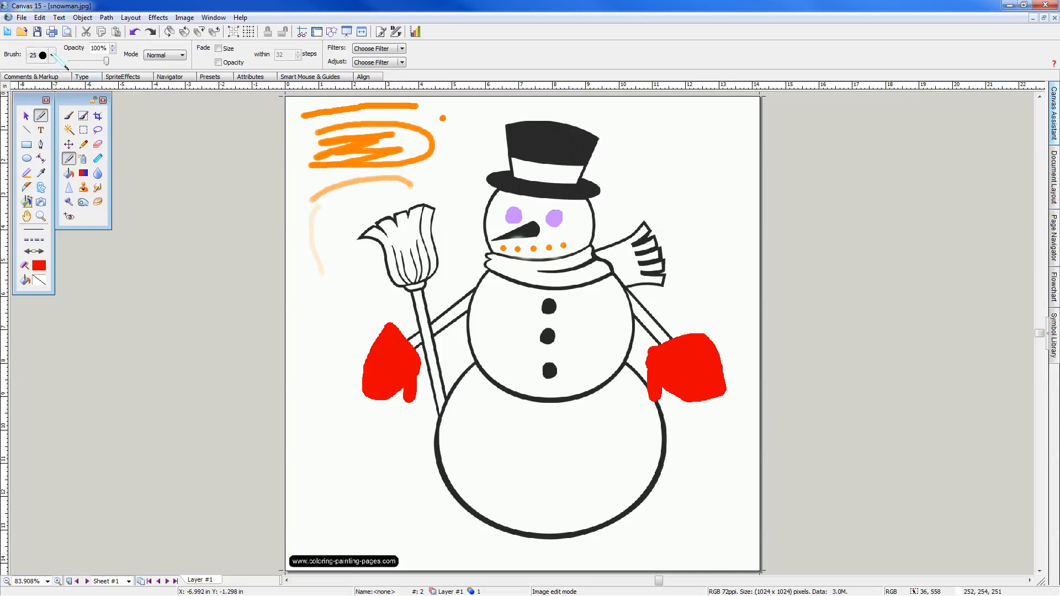
pyautogui.click(52, 56)
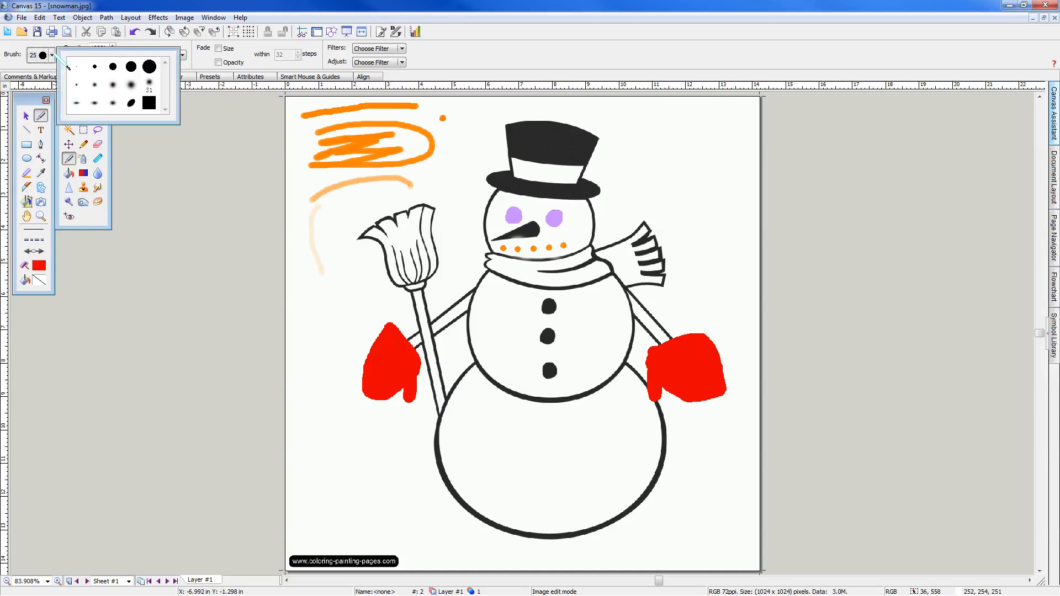
pyautogui.click(126, 81)
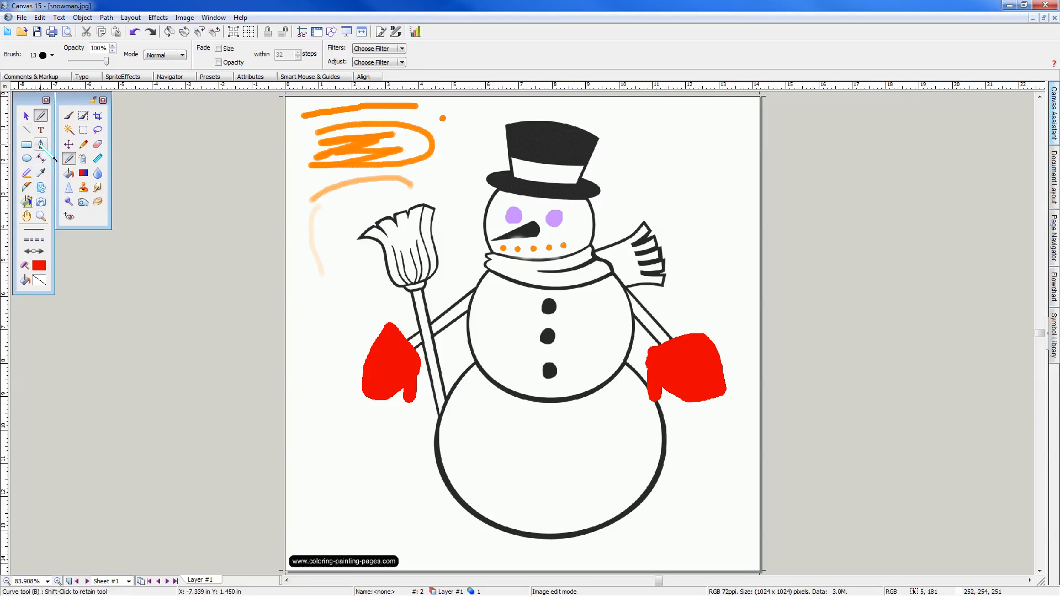
# Step: Draw thin black glasses around the snowman's purple eyes with the Pencil tool, with side arms reaching the head outline
pyautogui.click(83, 144)
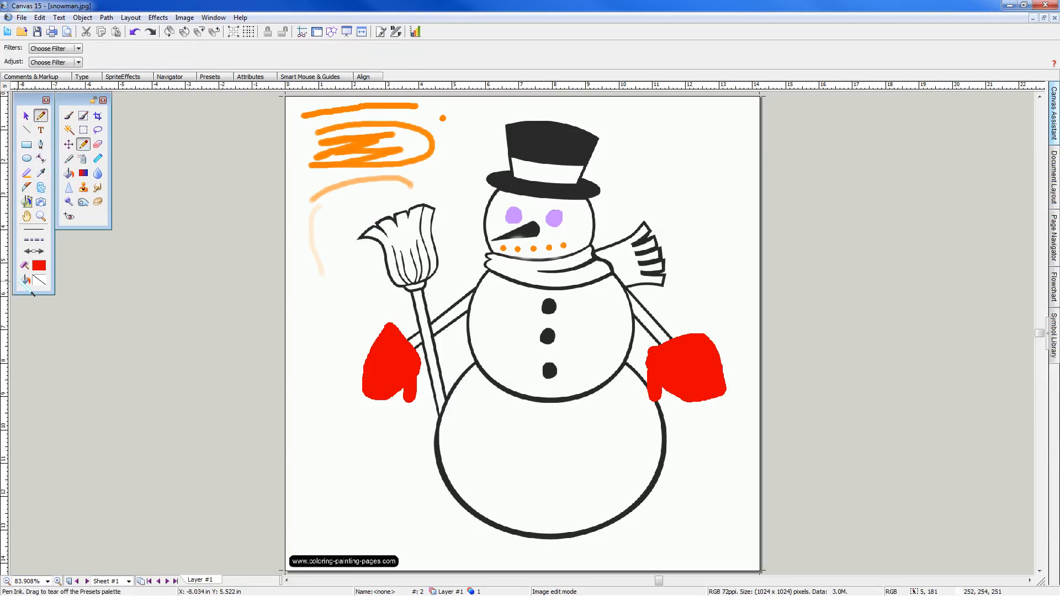
pyautogui.click(39, 266)
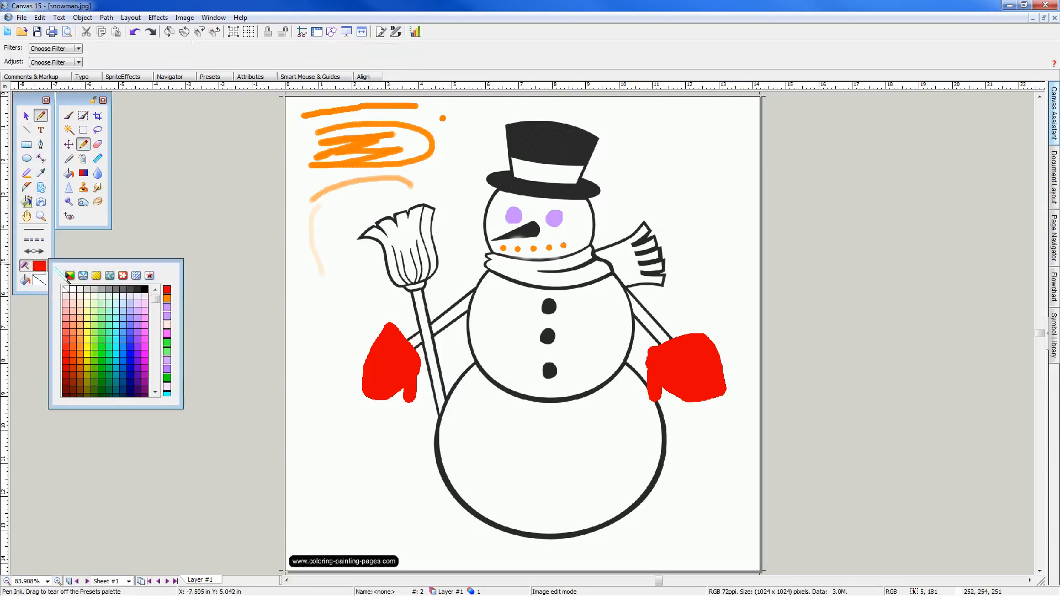
pyautogui.click(145, 289)
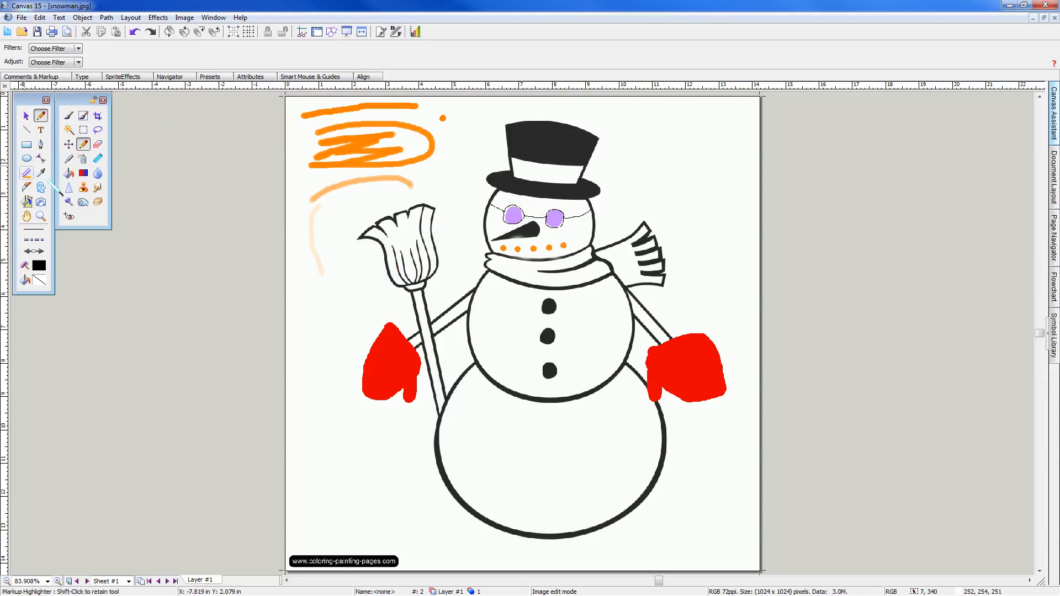
# Step: Paint the loose end of the snowman's scarf yellow with the size 31 glow brush at 78% glow
pyautogui.click(97, 158)
pyautogui.click(40, 267)
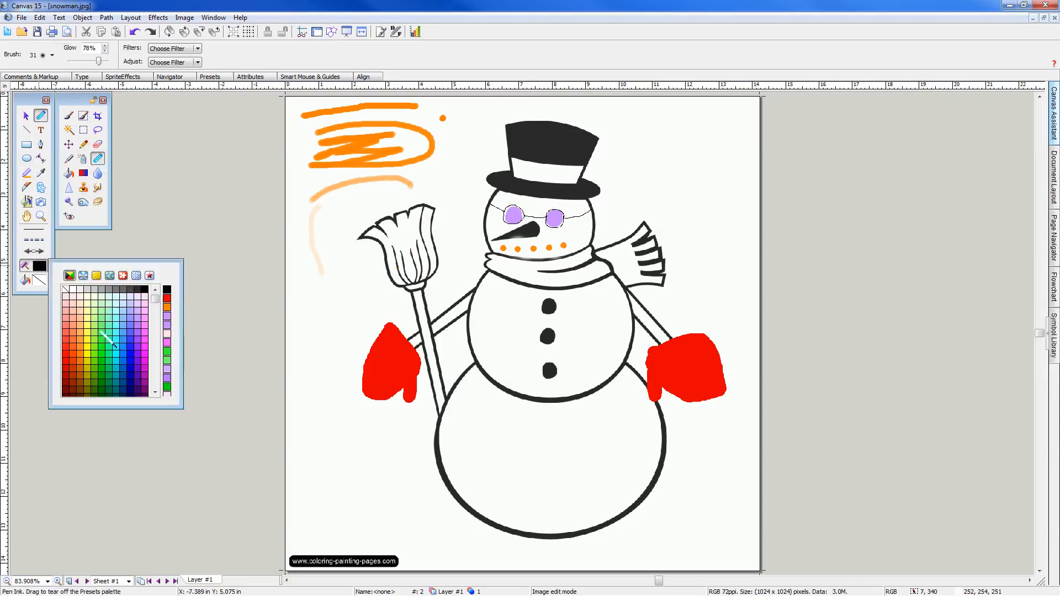
pyautogui.click(98, 363)
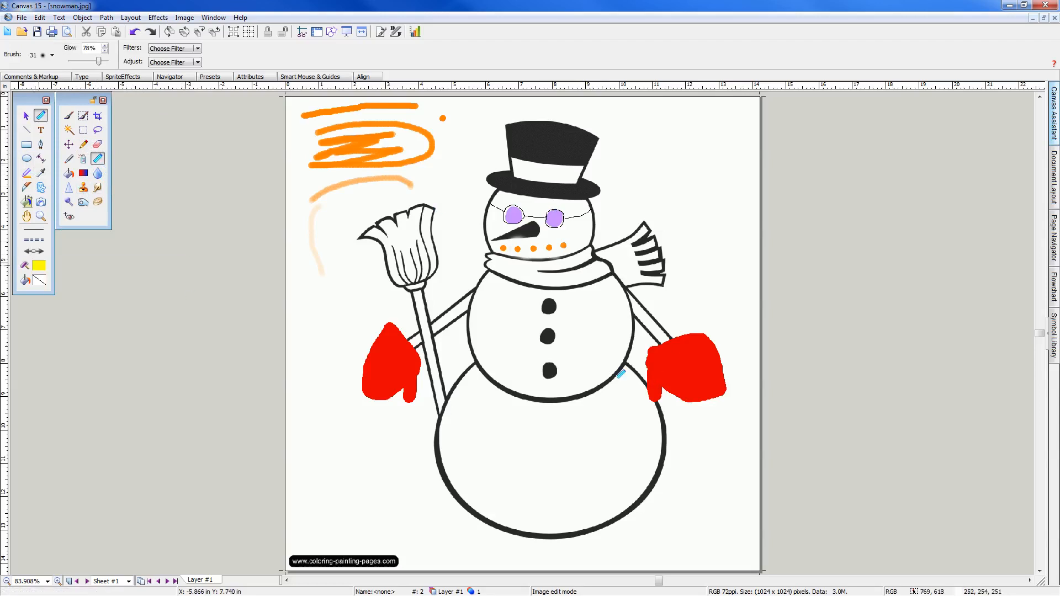
pyautogui.moveTo(618, 247)
pyautogui.mouseDown()
pyautogui.moveTo(608, 250)
pyautogui.moveTo(635, 282)
pyautogui.moveTo(660, 281)
pyautogui.moveTo(639, 273)
pyautogui.moveTo(660, 263)
pyautogui.moveTo(625, 257)
pyautogui.moveTo(654, 252)
pyautogui.moveTo(621, 243)
pyautogui.moveTo(642, 226)
pyautogui.moveTo(624, 243)
pyautogui.mouseUp()
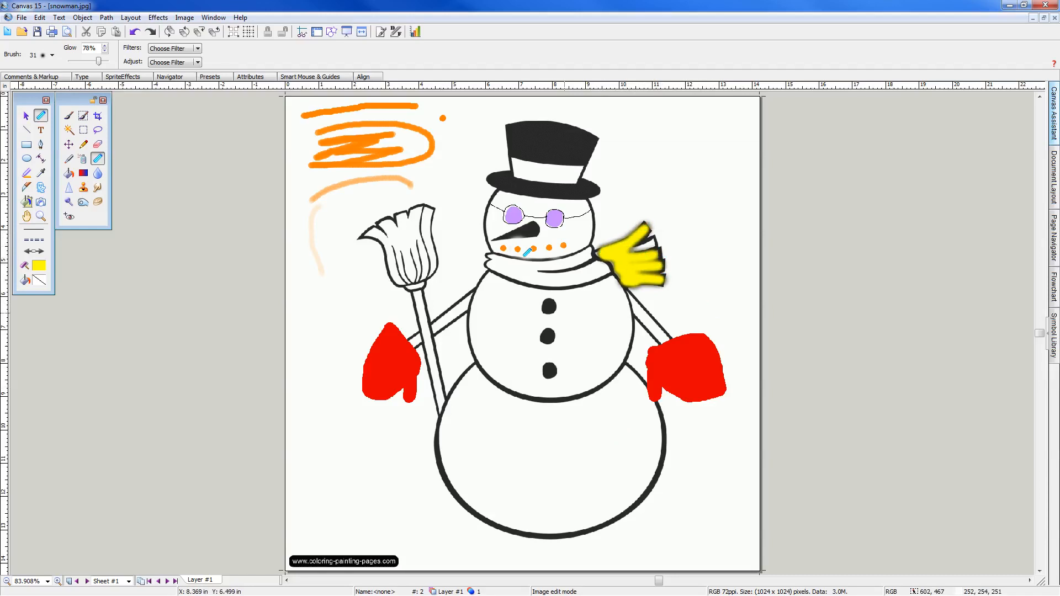
# Step: Select the whole snowman, including the broom and mittens, with a freehand Lasso outline
pyautogui.click(98, 130)
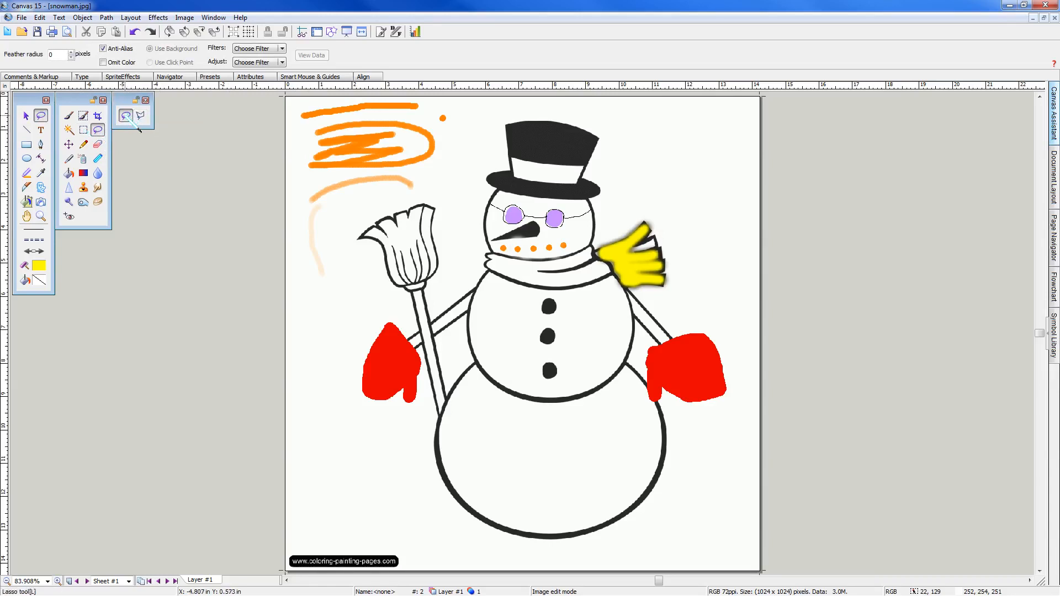
pyautogui.moveTo(528, 108)
pyautogui.mouseDown()
pyautogui.moveTo(489, 126)
pyautogui.moveTo(460, 263)
pyautogui.moveTo(446, 202)
pyautogui.moveTo(430, 195)
pyautogui.moveTo(349, 230)
pyautogui.moveTo(343, 260)
pyautogui.moveTo(402, 305)
pyautogui.mouseUp()
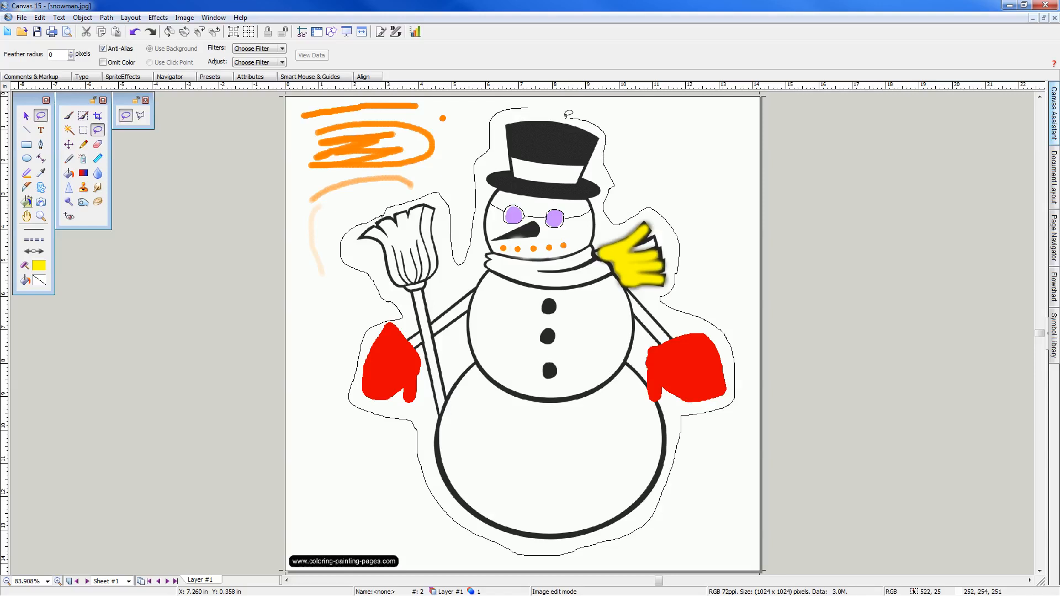
pyautogui.moveTo(530, 105); pyautogui.dragTo(530, 104)
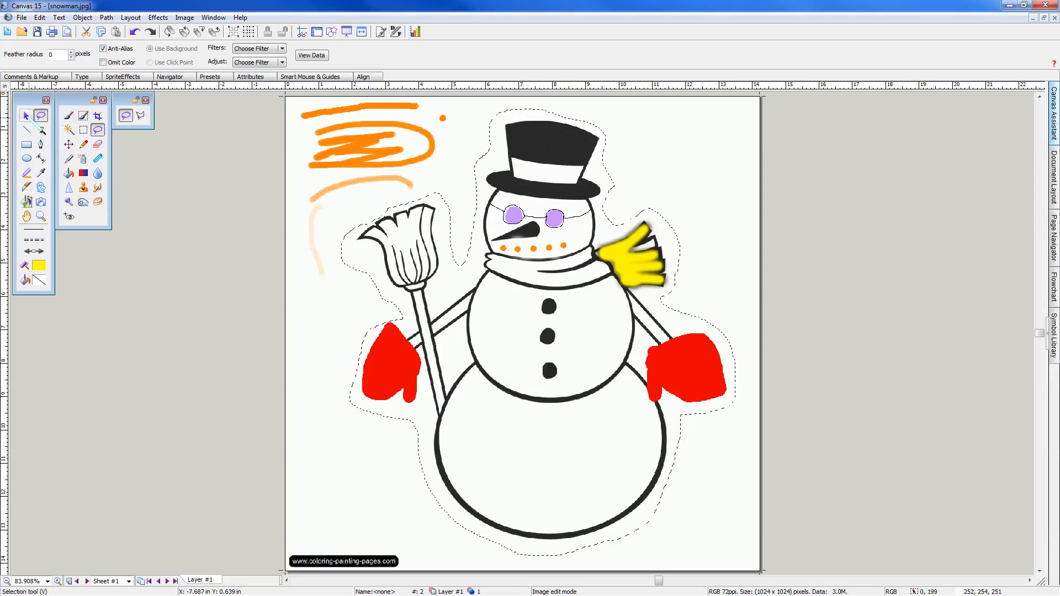
# Step: Undo the loss of the lasso selection after switching to the Selection tool, and copy the selected snowman
pyautogui.click(26, 115)
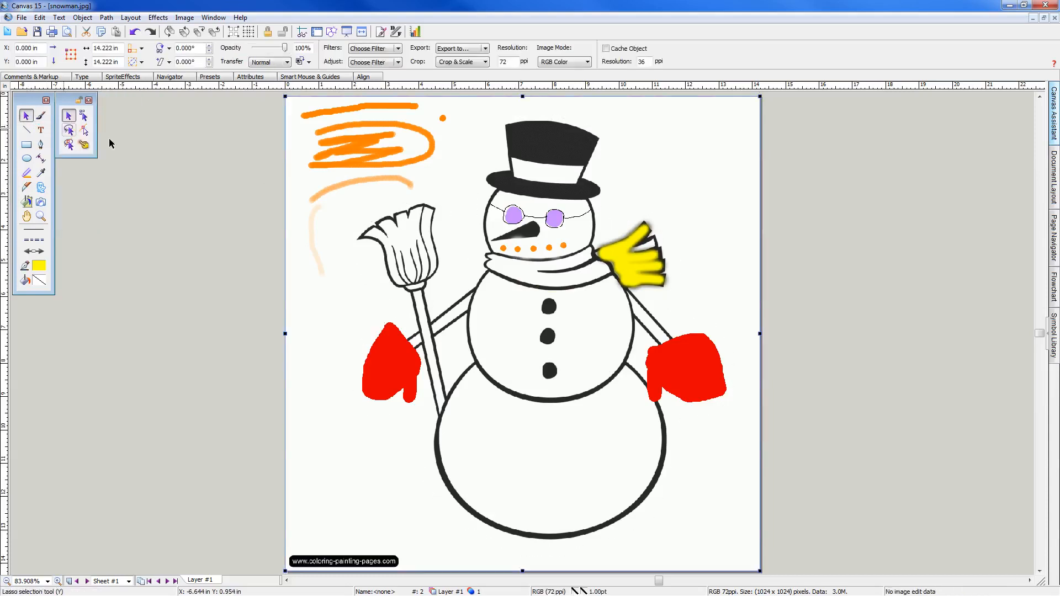
pyautogui.click(39, 18)
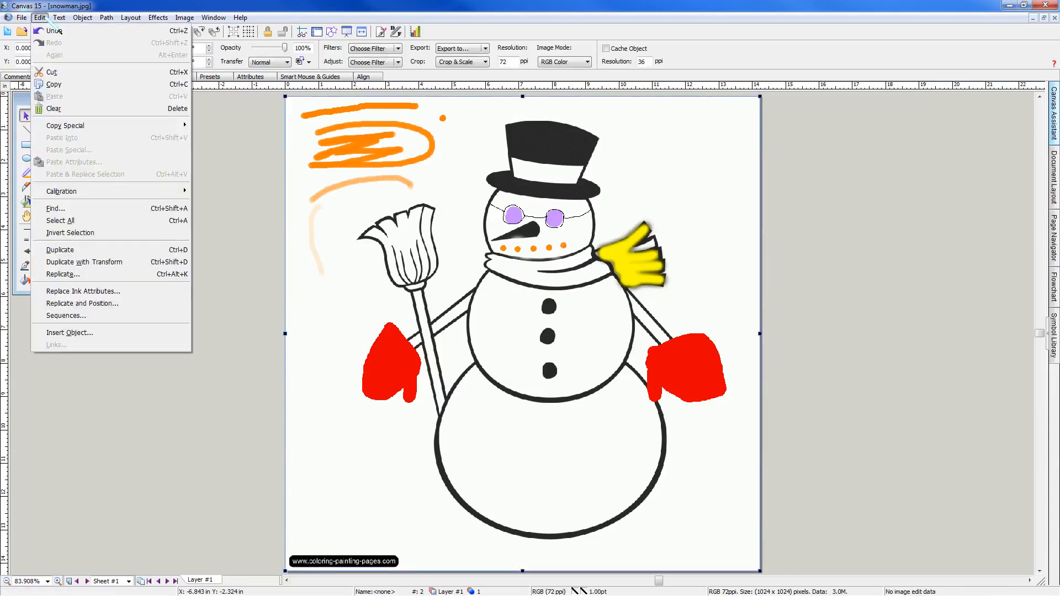
pyautogui.click(55, 30)
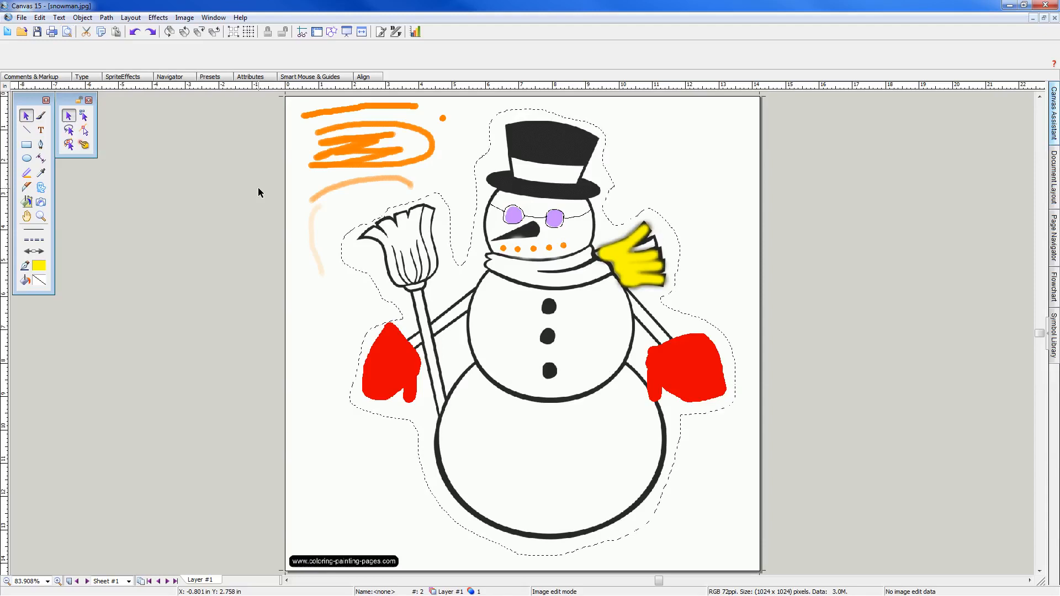
pyautogui.rightClick(529, 239)
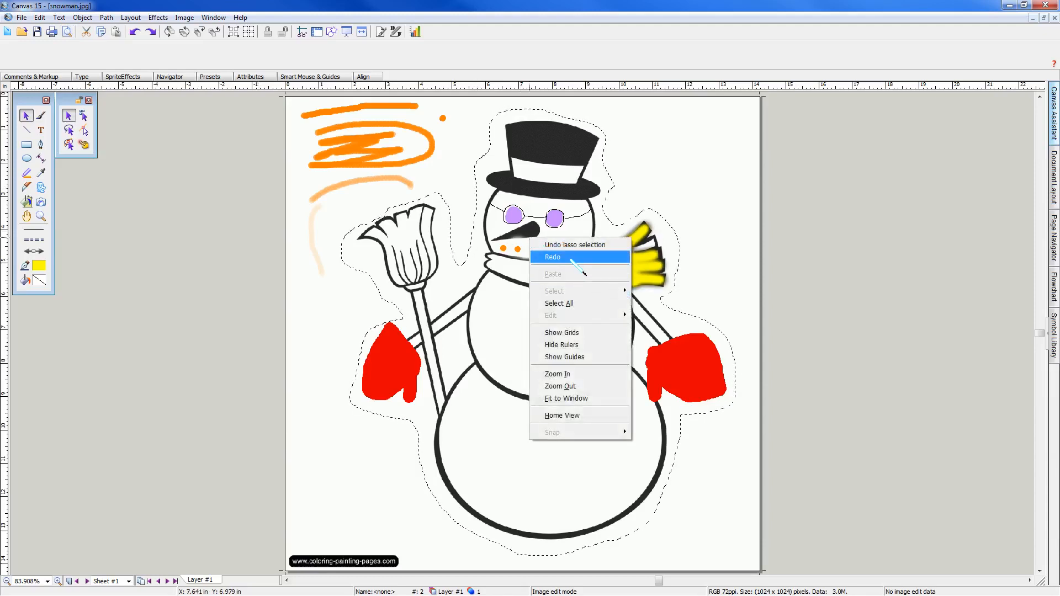
pyautogui.click(552, 257)
pyautogui.click(40, 17)
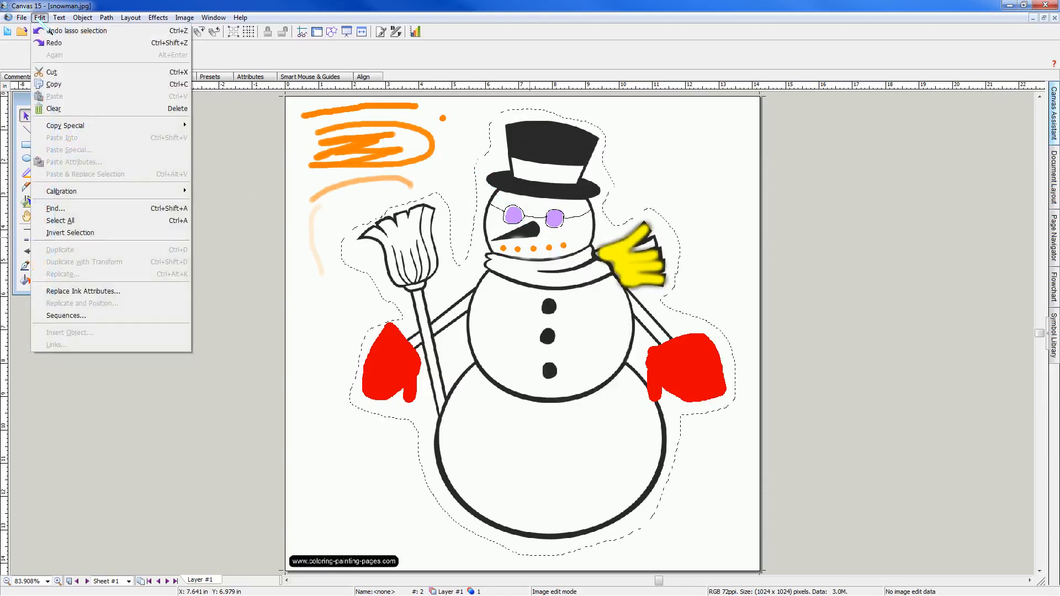
pyautogui.click(80, 85)
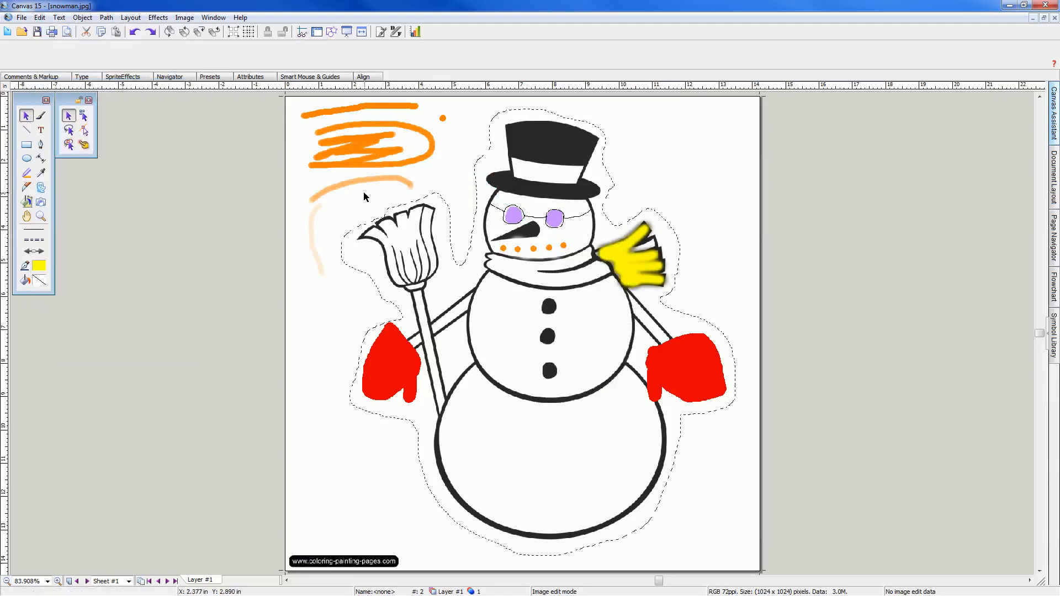
# Step: Try placing a pasted copy of the snowman slightly to the right of the original, and remove the copy
pyautogui.click(39, 17)
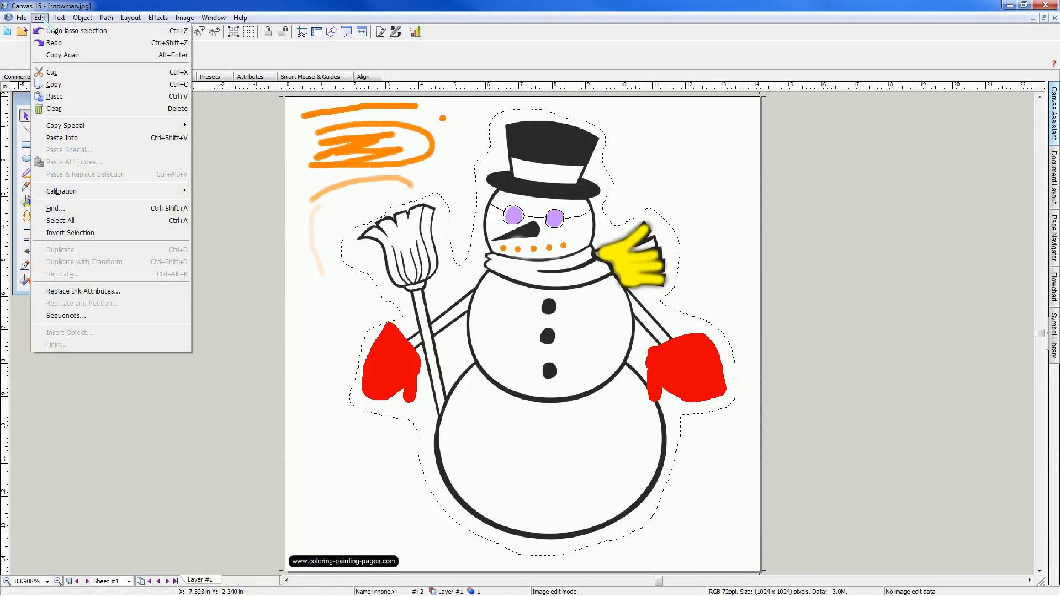
pyautogui.click(55, 95)
pyautogui.moveTo(534, 228); pyautogui.dragTo(573, 338)
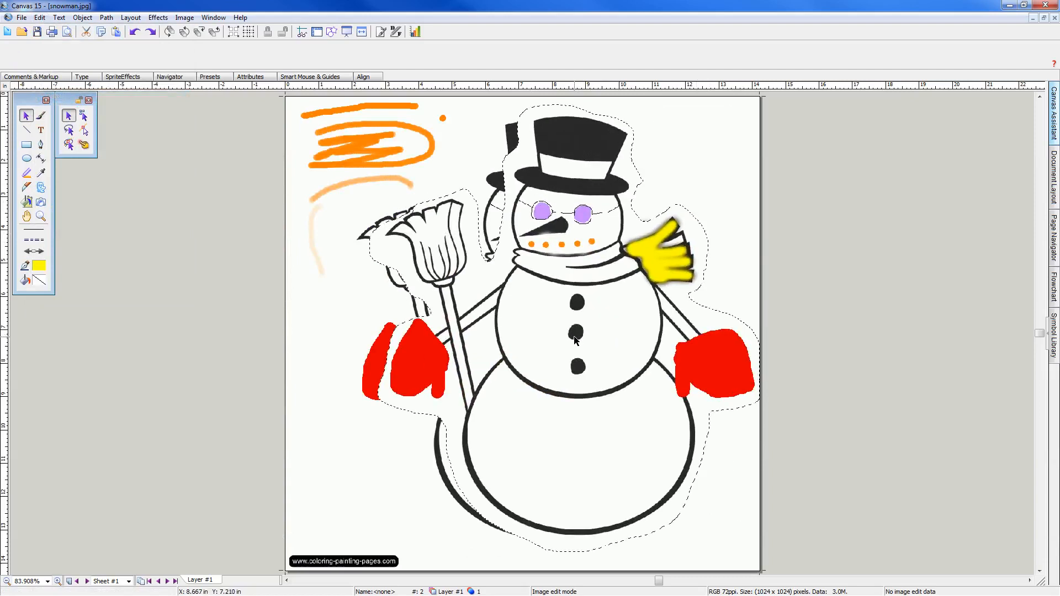
pyautogui.press('Delete')
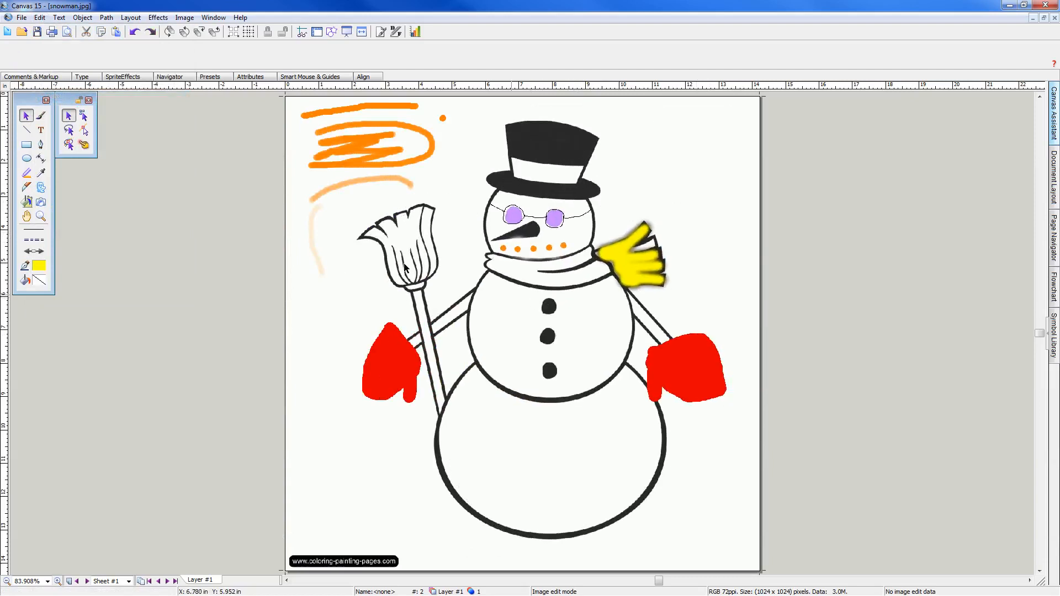
# Step: Outline the whole snowman, including the broom and mittens, with a closed Polygon Lasso selection
pyautogui.click(41, 115)
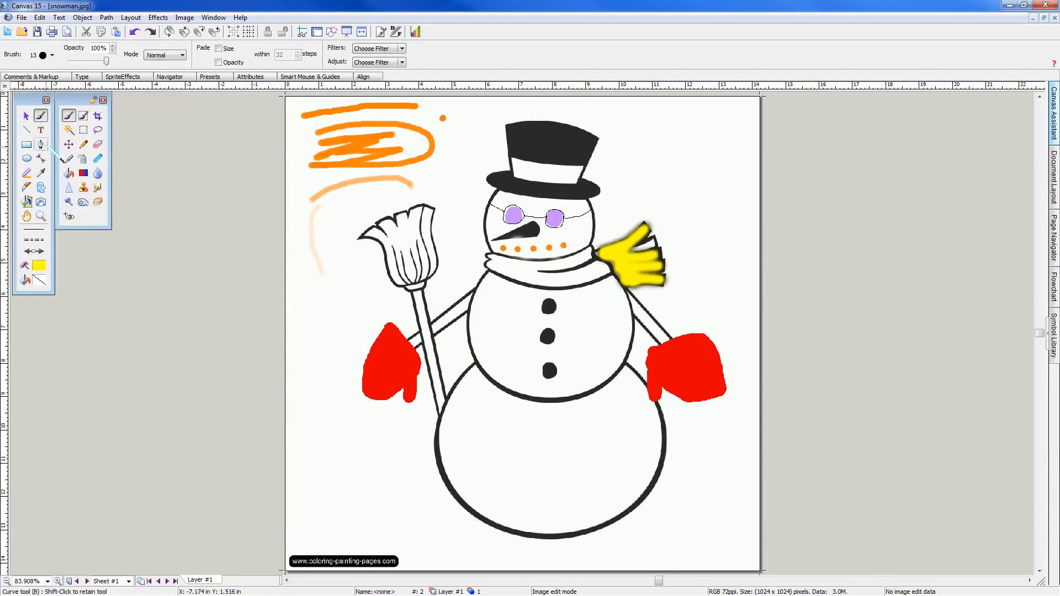
pyautogui.click(98, 130)
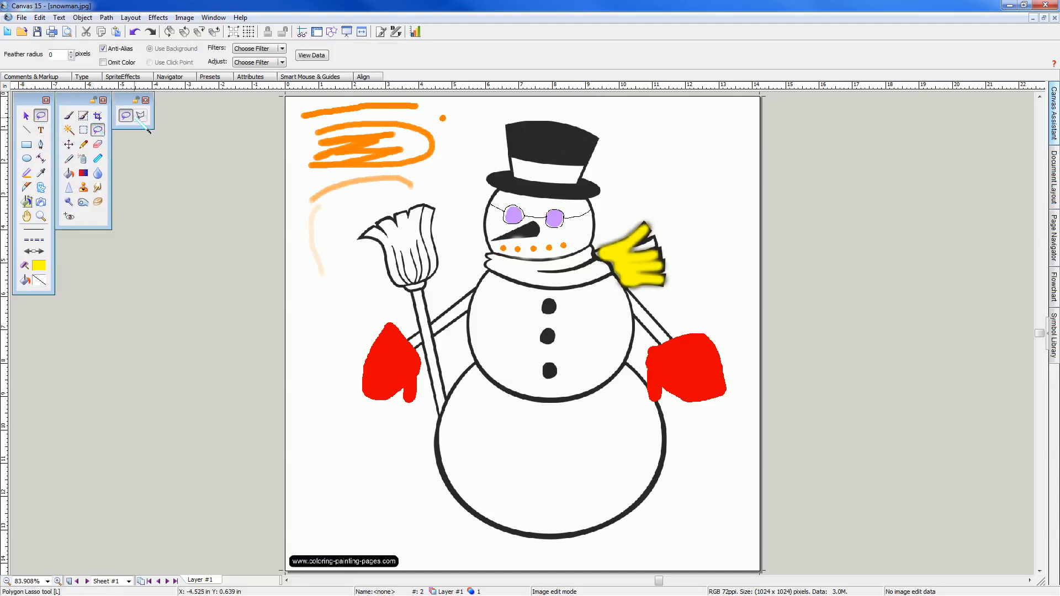
pyautogui.click(140, 115)
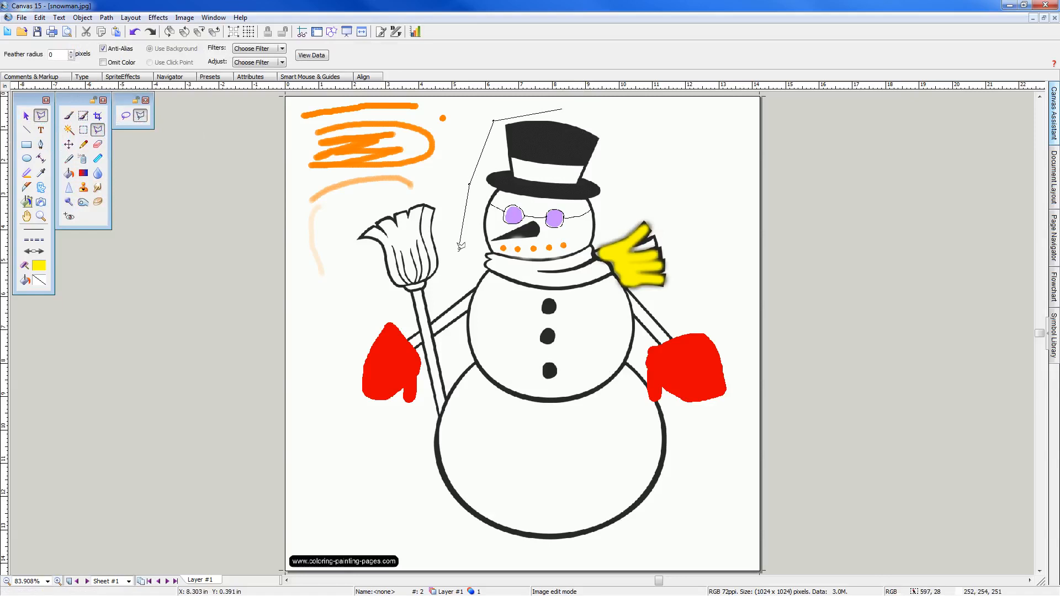
pyautogui.click(449, 285)
pyautogui.click(395, 314)
pyautogui.click(350, 376)
pyautogui.click(423, 436)
pyautogui.click(446, 512)
pyautogui.click(615, 552)
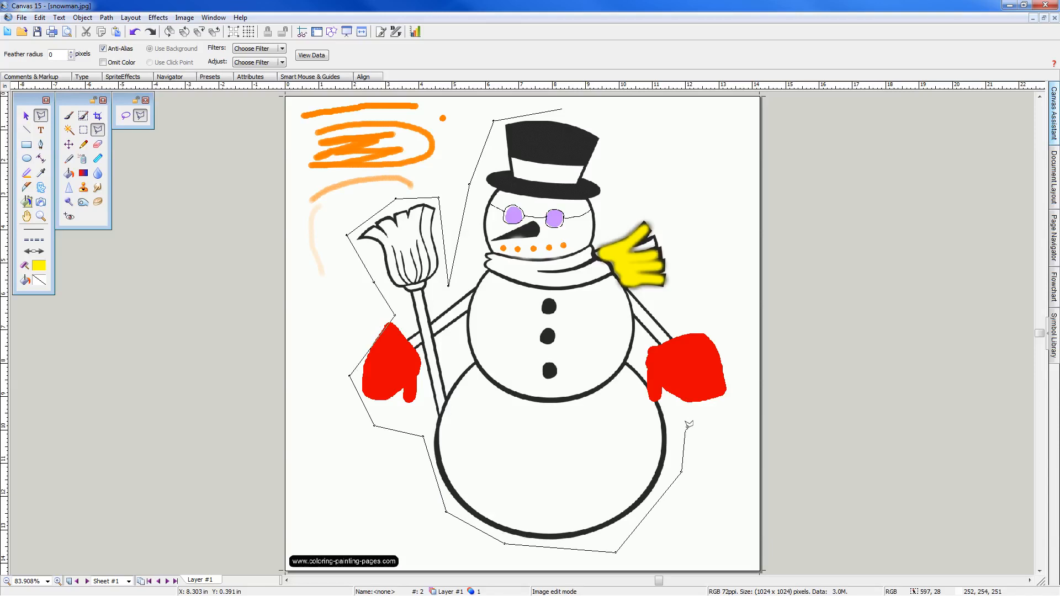
pyautogui.click(745, 346)
pyautogui.click(642, 201)
pyautogui.click(606, 139)
pyautogui.click(563, 104)
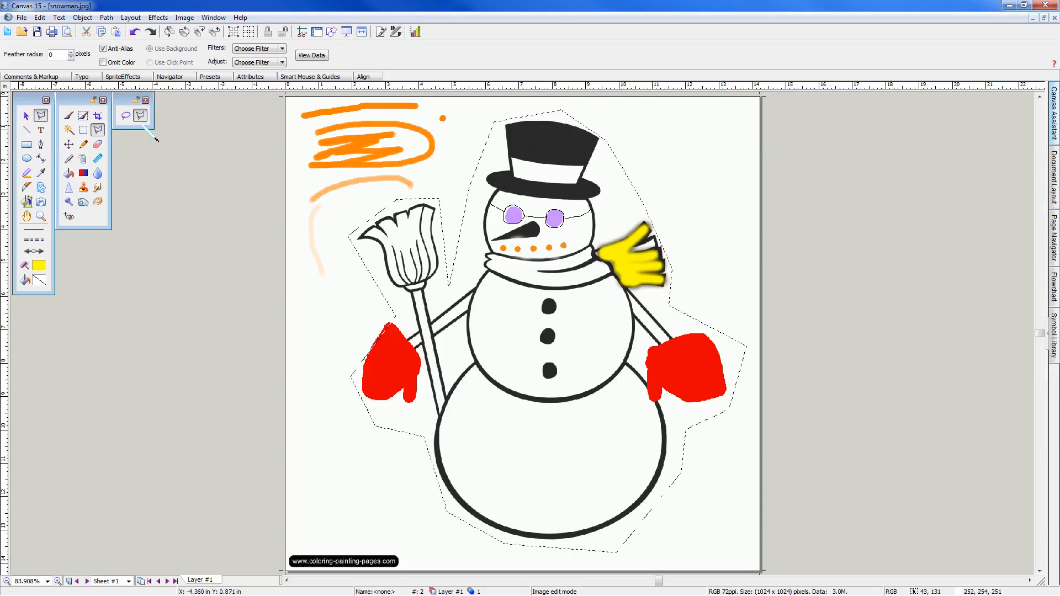
# Step: Copy the polygon-selected snowman and paste it into the image
pyautogui.click(40, 17)
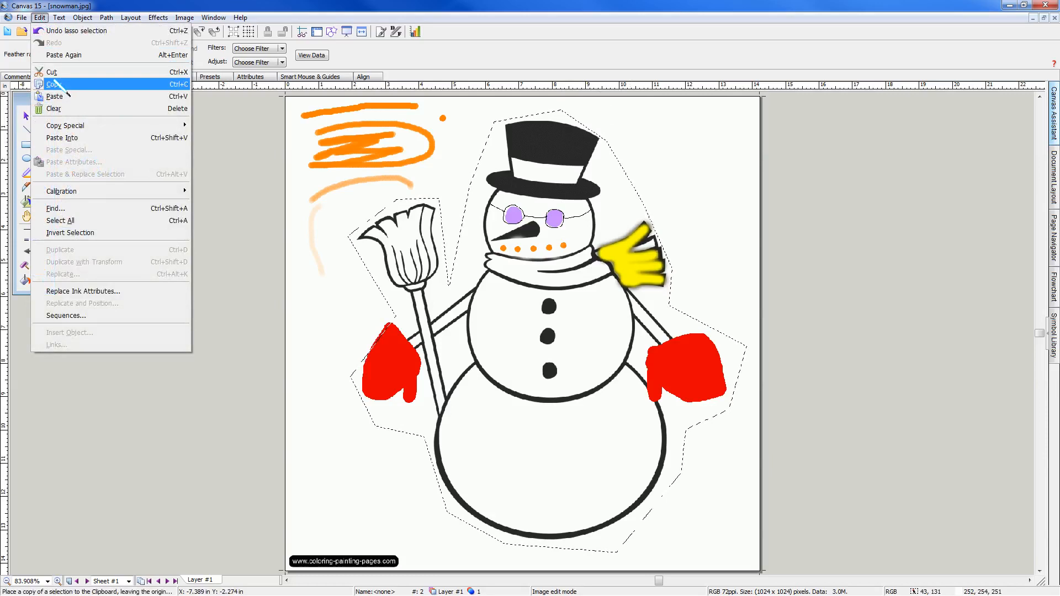
pyautogui.click(74, 86)
pyautogui.click(40, 17)
pyautogui.click(56, 96)
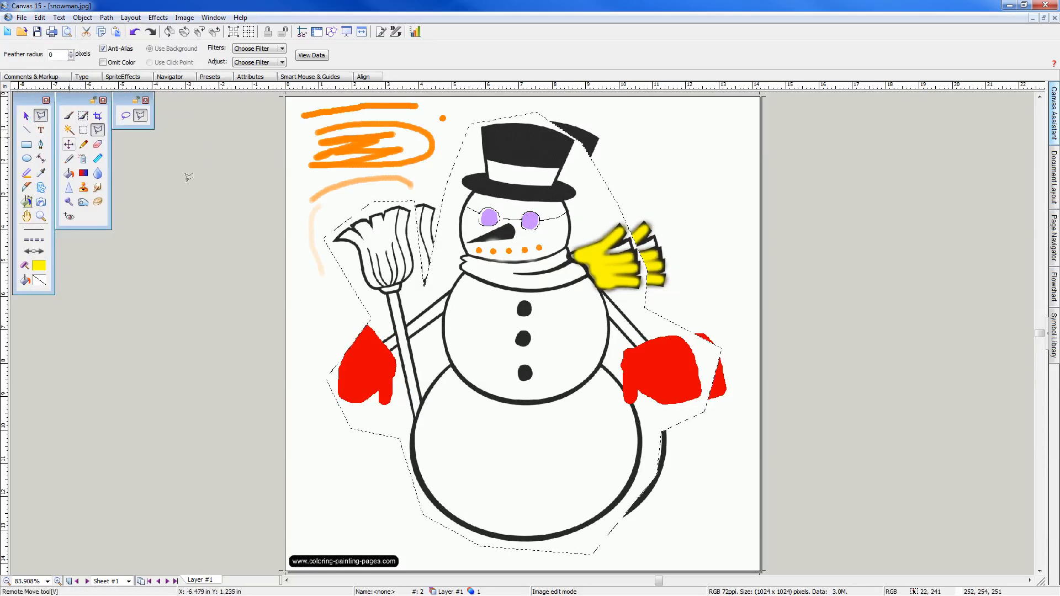
# Step: Try moving the pasted snowman copy far to the right, past the page edge, and undo the move and the paste
pyautogui.click(25, 116)
pyautogui.moveTo(540, 269); pyautogui.dragTo(620, 267)
pyautogui.click(40, 17)
pyautogui.click(52, 30)
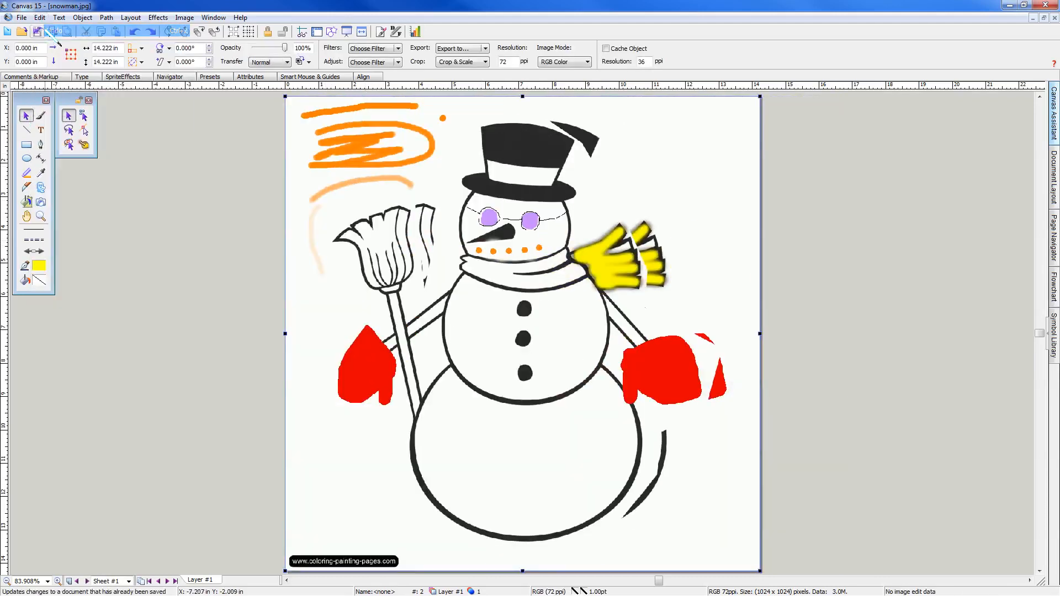
pyautogui.click(39, 17)
pyautogui.click(52, 31)
pyautogui.moveTo(474, 268); pyautogui.dragTo(662, 269)
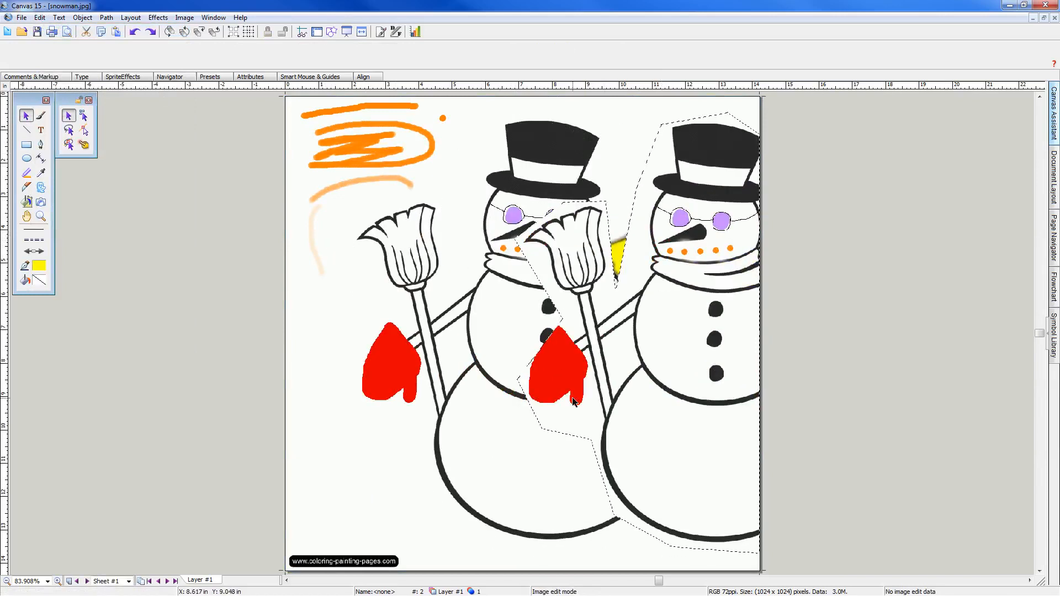
pyautogui.hotkey('ctrl', 'z')
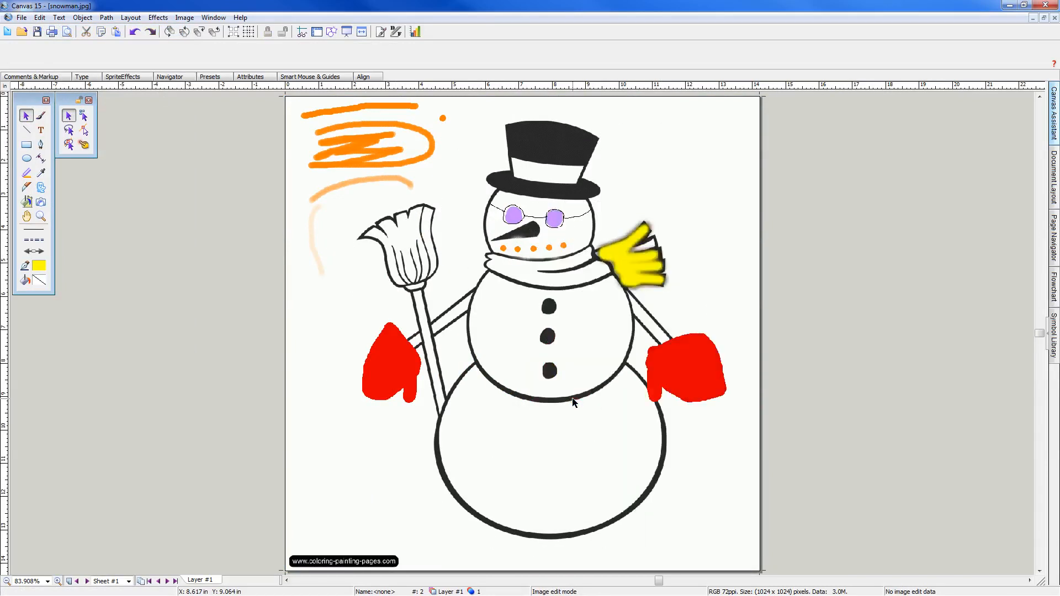